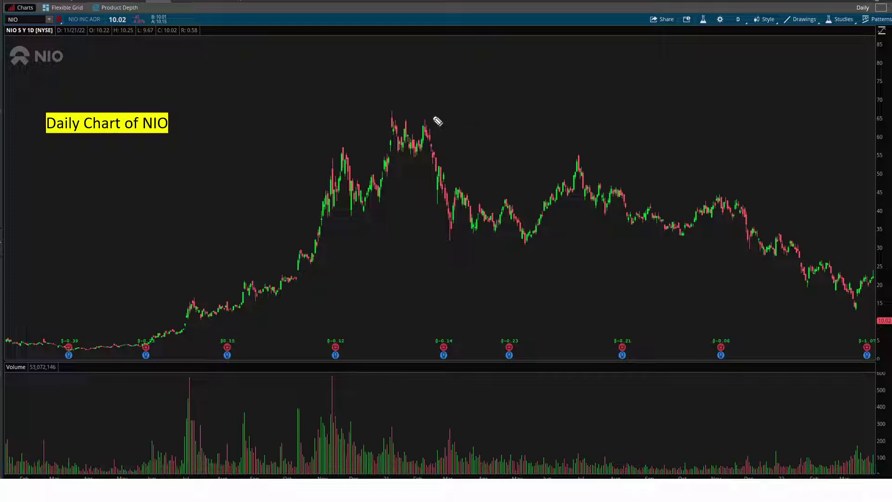
- Sketch yellow freehand marks along the NIO rally, February top and decline, then erase them
mouse_move(435, 128)
mouse_down()
mouse_move(541, 192)
mouse_move(517, 229)
mouse_up()
mouse_move(269, 301)
mouse_down()
mouse_move(281, 297)
mouse_move(409, 116)
mouse_up()
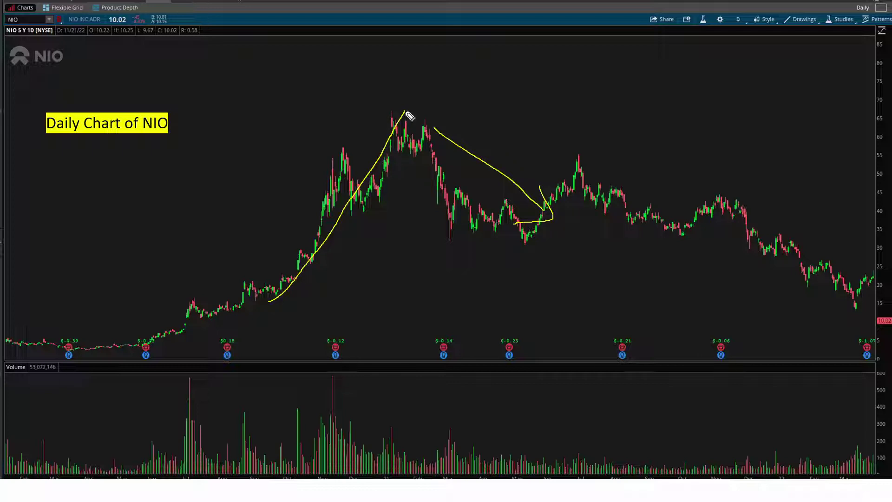
mouse_move(365, 142)
mouse_down()
mouse_move(447, 115)
mouse_move(382, 134)
mouse_up()
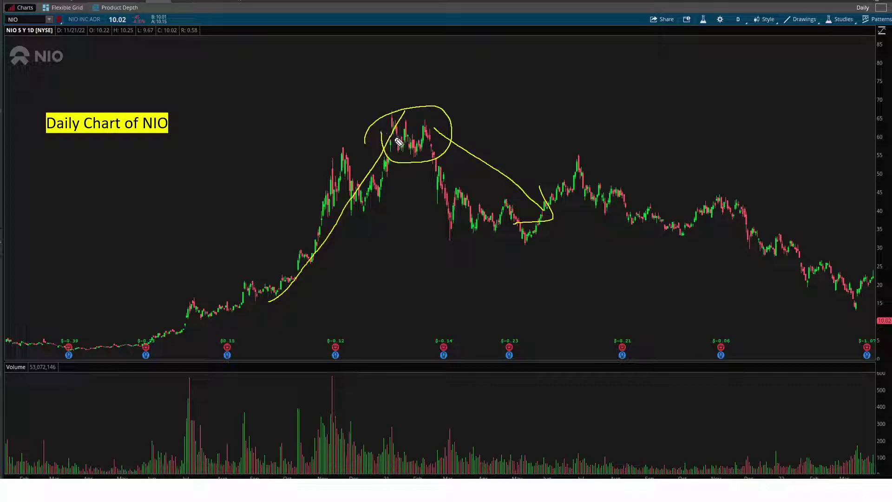
mouse_move(411, 144)
mouse_down()
mouse_move(702, 230)
mouse_move(822, 291)
mouse_move(785, 334)
mouse_up()
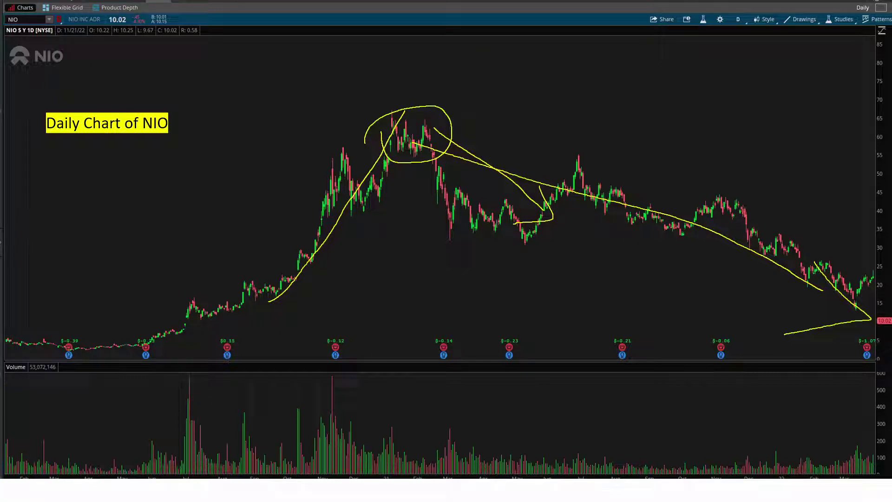
key(Escape)
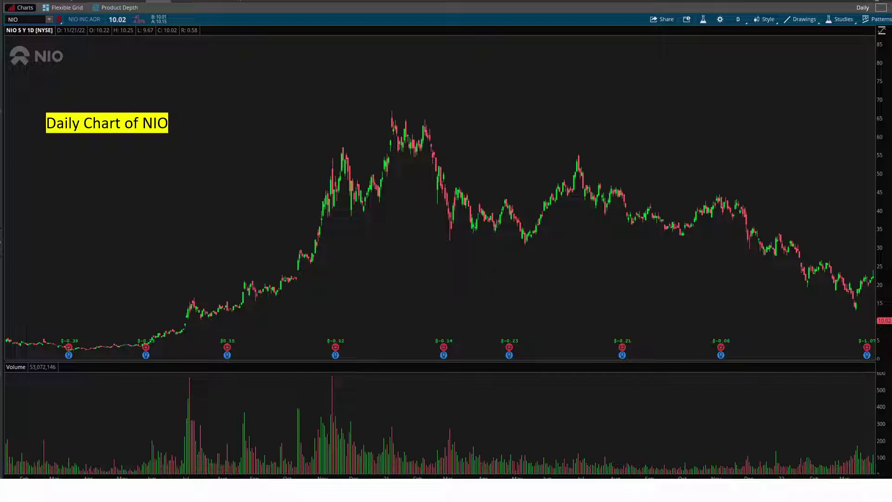
- Show the 'Fake Break out Trapping buyers' heading and draw white wedge lines over the July–August candles
key(Right)
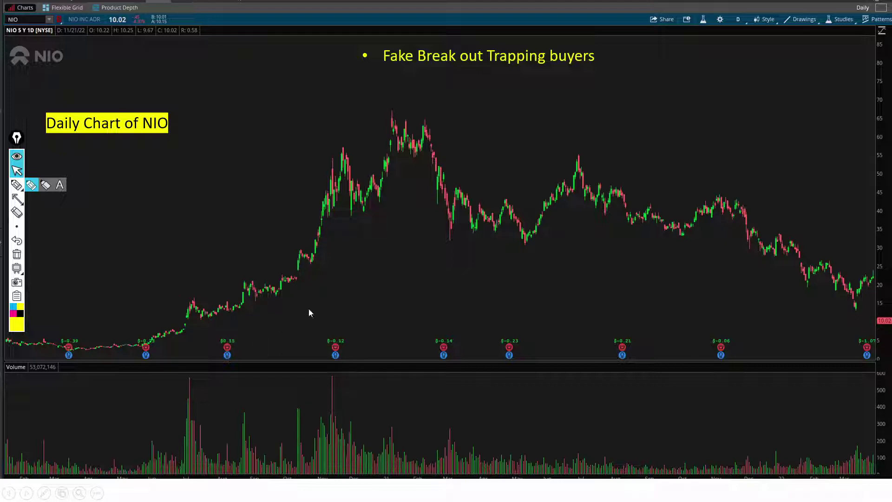
drag(192, 297, 248, 304)
drag(248, 304, 201, 322)
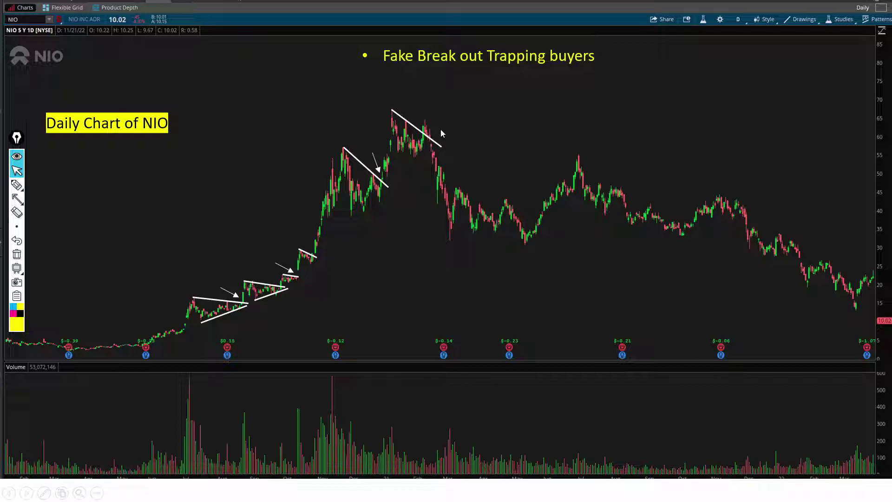
click(21, 187)
drag(423, 137, 472, 95)
drag(384, 176, 371, 168)
drag(317, 251, 300, 267)
mouse_move(441, 147)
mouse_down()
mouse_move(427, 133)
mouse_move(432, 122)
mouse_move(443, 122)
mouse_move(444, 161)
mouse_move(450, 152)
mouse_up()
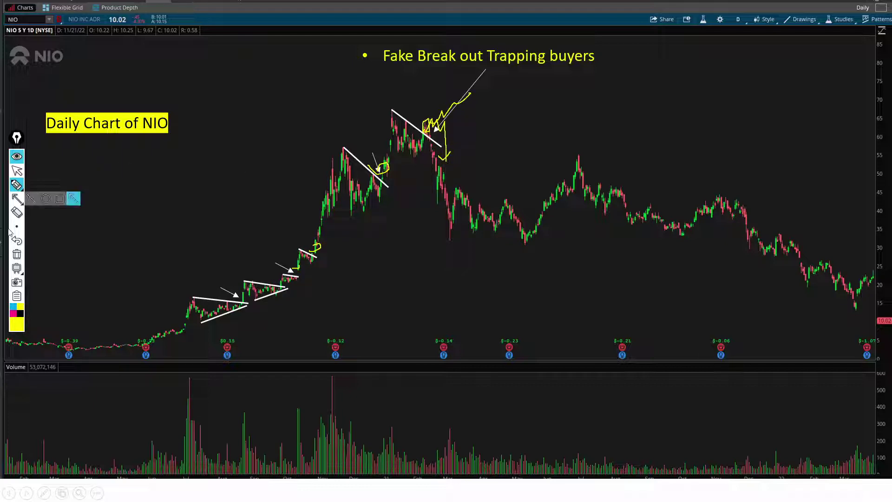
click(16, 256)
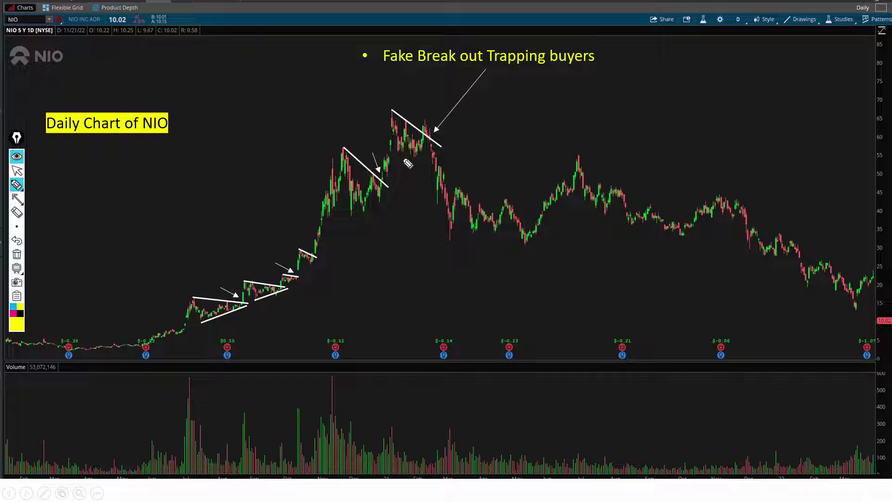
drag(426, 131, 439, 99)
drag(427, 135, 432, 147)
drag(432, 148, 446, 213)
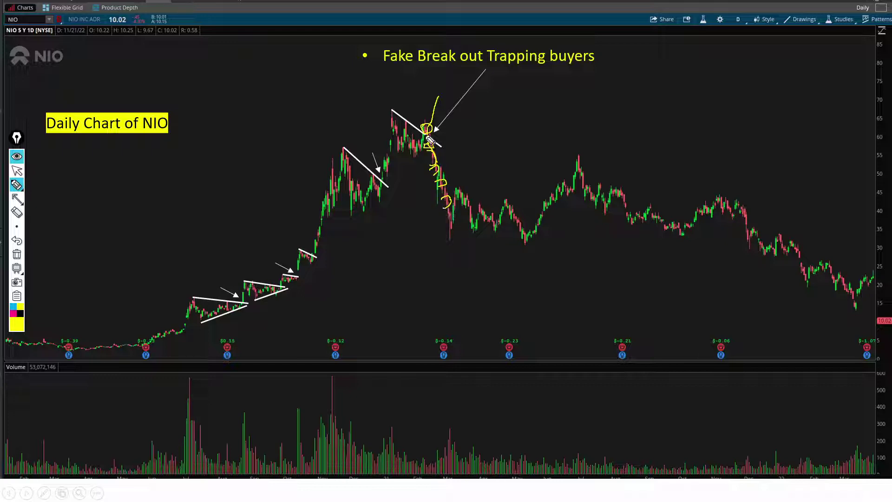
mouse_move(340, 212)
mouse_down()
mouse_move(363, 207)
mouse_move(350, 219)
mouse_up()
drag(293, 279, 285, 284)
drag(376, 194, 380, 202)
drag(408, 153, 411, 160)
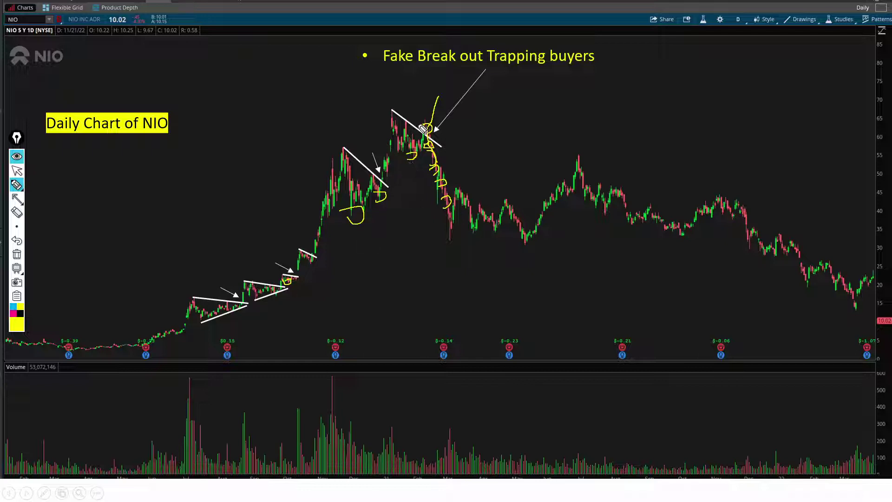
mouse_move(430, 140)
mouse_down()
mouse_move(453, 222)
mouse_move(465, 211)
mouse_move(513, 227)
mouse_up()
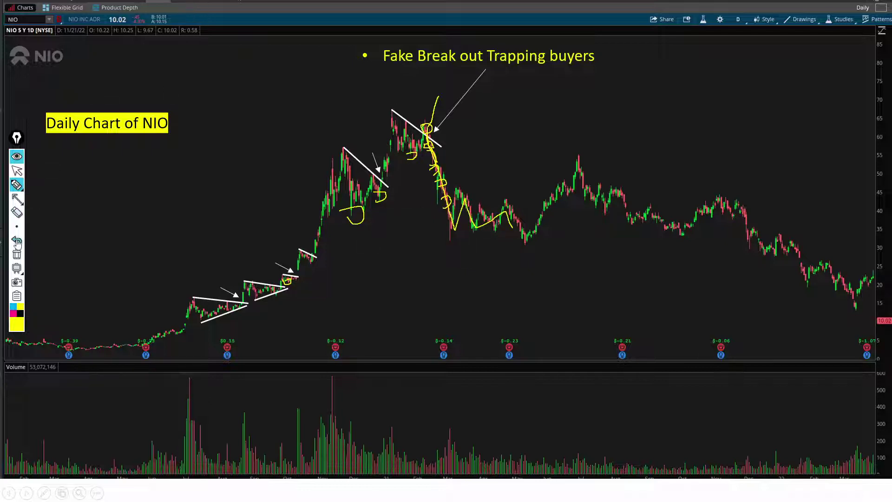
click(17, 254)
mouse_move(435, 168)
mouse_down()
mouse_move(444, 180)
mouse_move(436, 167)
mouse_up()
mouse_move(425, 134)
mouse_down()
mouse_move(418, 145)
mouse_move(425, 137)
mouse_up()
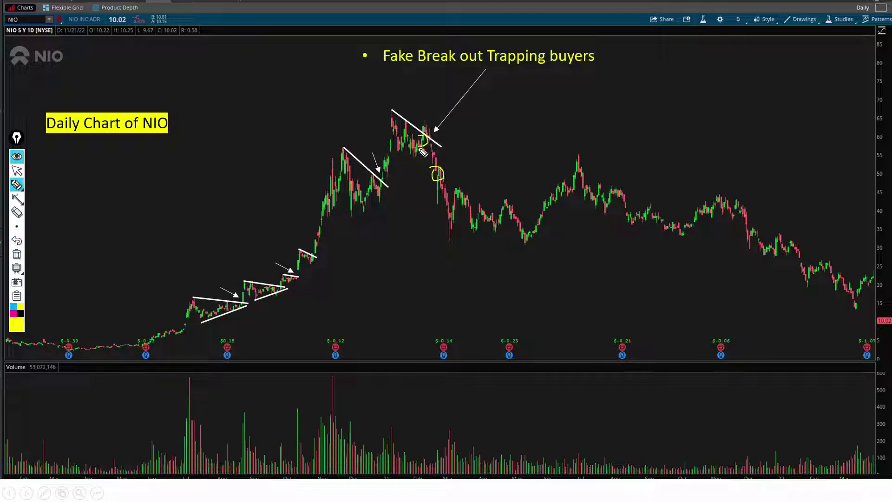
drag(443, 204, 448, 222)
drag(517, 227, 530, 238)
mouse_move(576, 166)
mouse_down()
mouse_move(585, 155)
mouse_move(573, 165)
mouse_move(735, 229)
mouse_move(838, 309)
mouse_up()
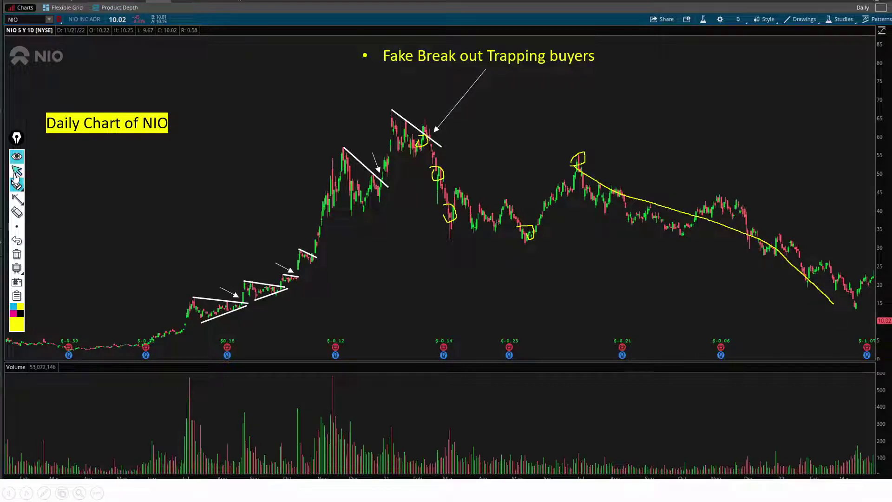
mouse_move(421, 126)
mouse_down()
mouse_move(431, 123)
mouse_move(434, 134)
mouse_move(425, 141)
mouse_up()
click(16, 254)
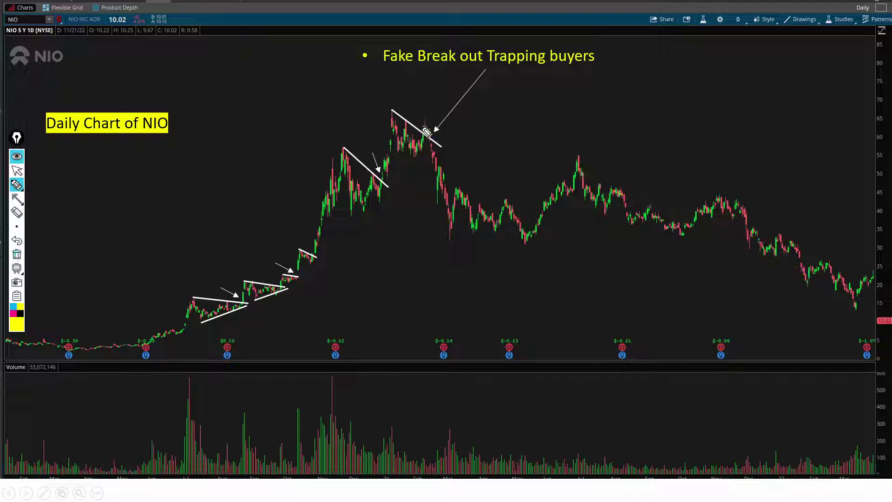
- Replace the breakout loop with a short yellow stroke at the February peak, then bring up the YouTube page
mouse_move(423, 134)
mouse_down()
mouse_move(426, 120)
mouse_move(433, 126)
mouse_move(427, 135)
mouse_up()
key(Escape)
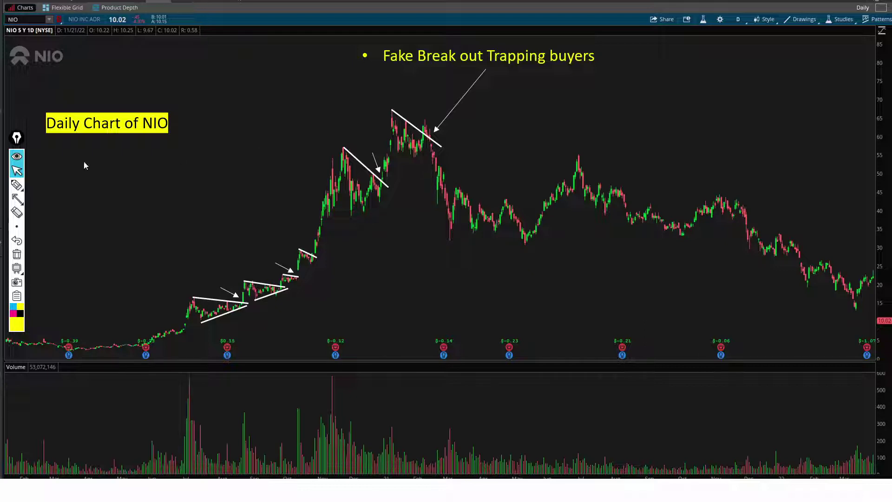
click(17, 185)
mouse_move(420, 149)
mouse_down()
mouse_move(442, 156)
mouse_move(426, 158)
mouse_move(433, 147)
mouse_up()
click(17, 170)
drag(476, 0, 643, 32)
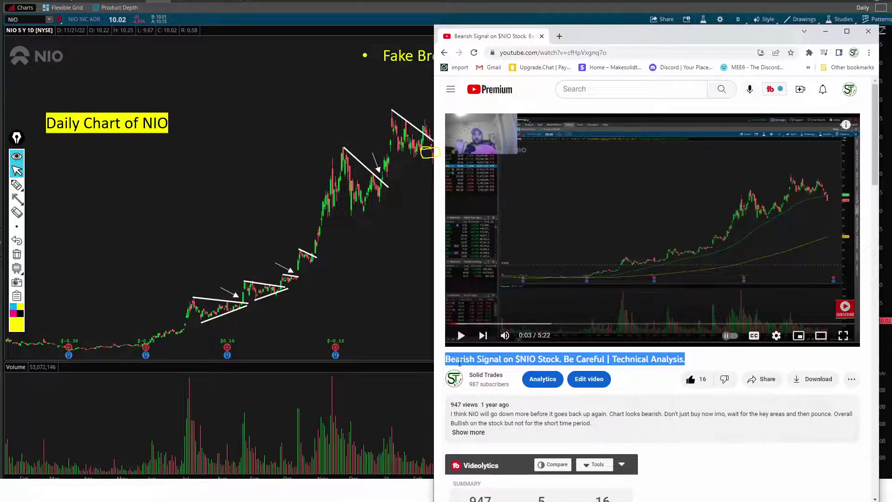
- Select the YouTube video title, then minimize the browser to reveal the NIO chart
drag(446, 361, 684, 364)
key(super+Down)
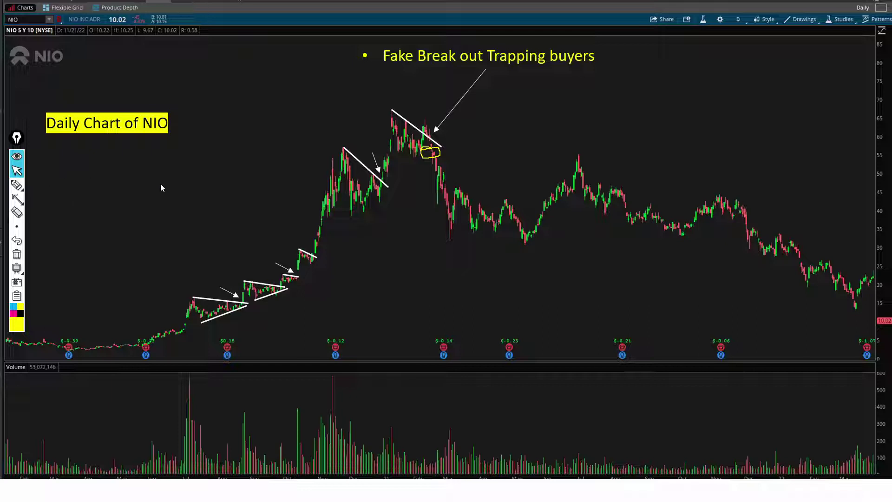
- Draw yellow pen lines from the NIO February peak to the current price, then clear them all
click(16, 186)
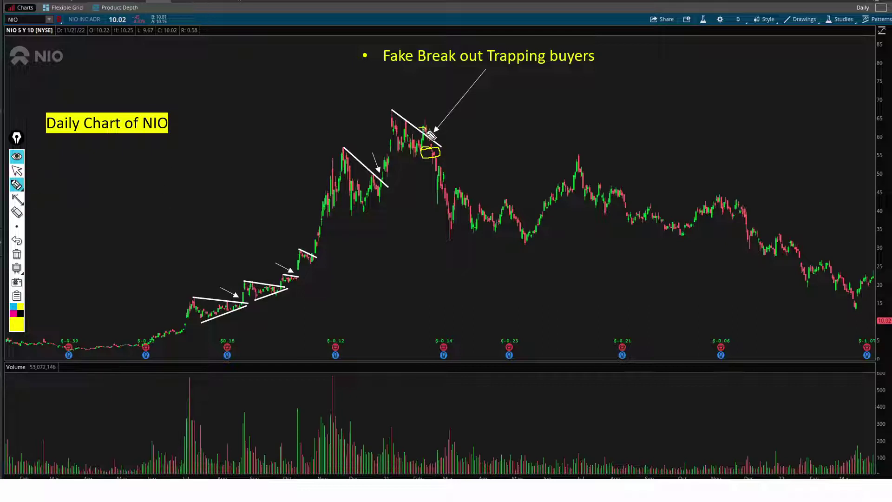
mouse_move(426, 134)
mouse_down()
mouse_move(427, 146)
mouse_move(644, 263)
mouse_up()
drag(869, 332, 863, 324)
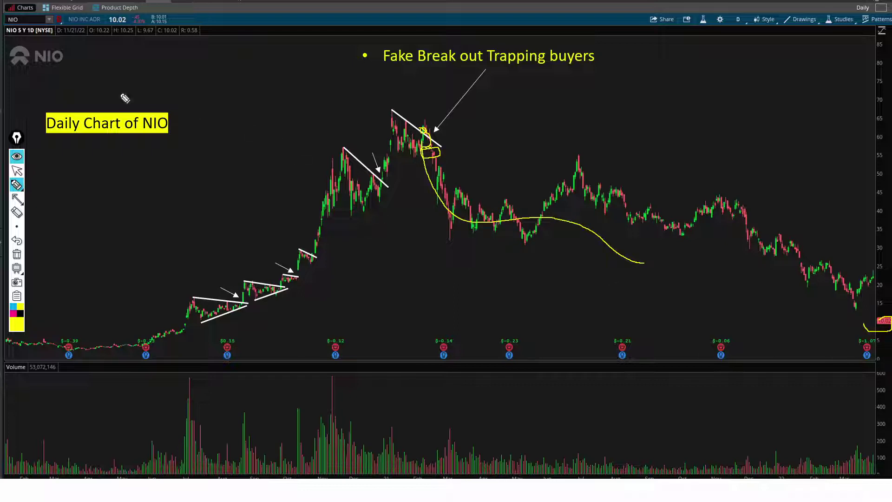
mouse_move(433, 142)
mouse_down()
mouse_move(639, 130)
mouse_move(855, 143)
mouse_up()
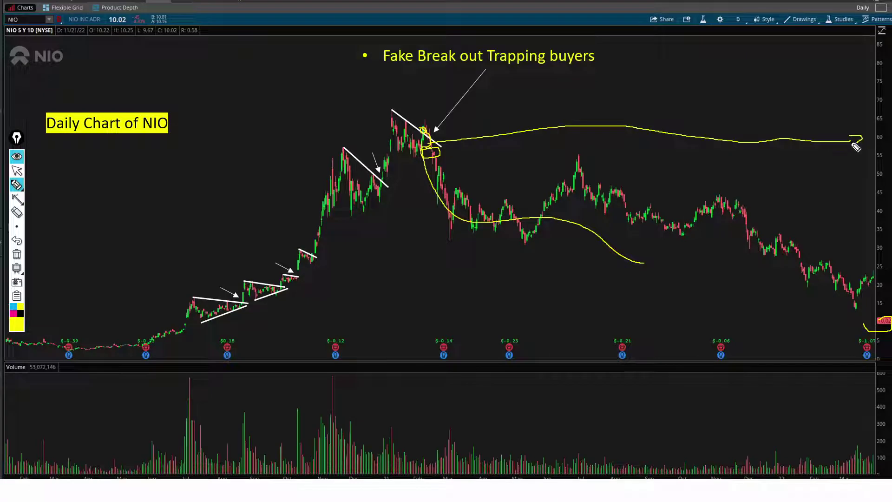
mouse_move(91, 15)
mouse_down()
mouse_move(123, 14)
mouse_move(137, 32)
mouse_move(110, 34)
mouse_up()
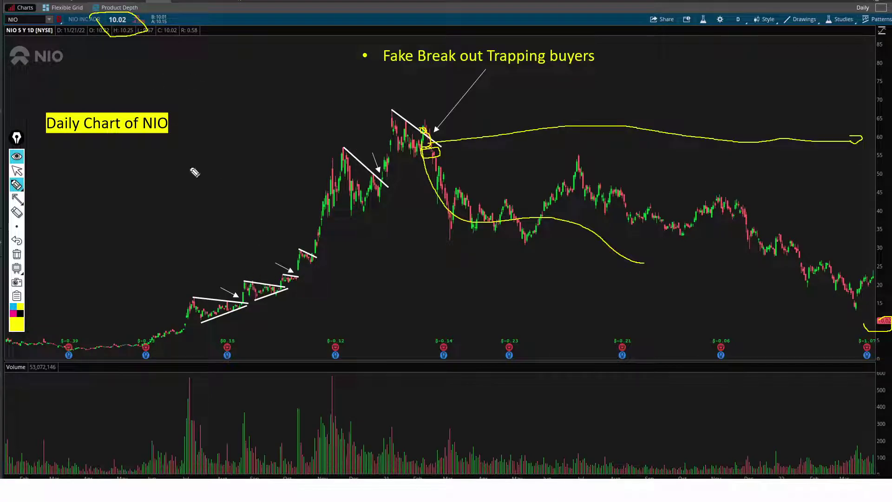
click(16, 254)
click(17, 171)
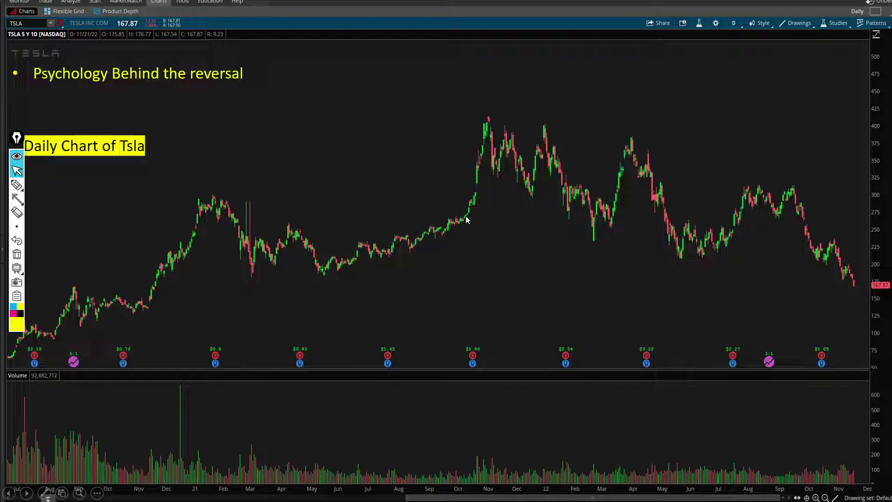
- Trace yellow swings down from the TSLA November top and draw support lines near 145 and 100
click(16, 185)
mouse_move(511, 147)
mouse_down()
mouse_move(529, 185)
mouse_move(538, 156)
mouse_move(555, 147)
mouse_move(612, 188)
mouse_move(867, 299)
mouse_up()
drag(127, 302, 862, 302)
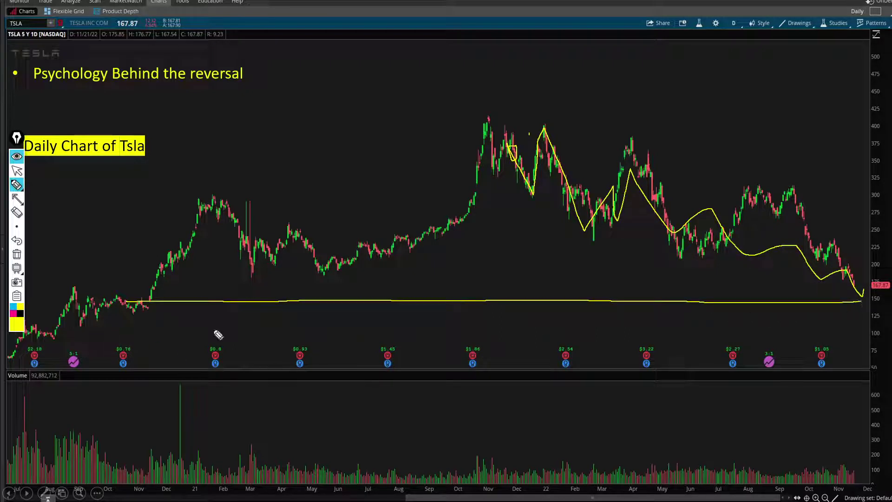
drag(44, 334, 890, 330)
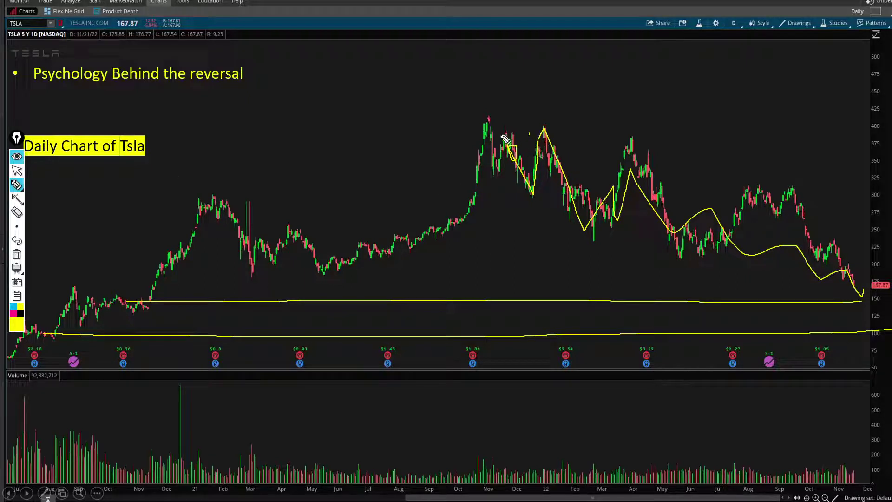
- Circle the candles after the Jan '22 peak, then clear all yellow drawings
drag(553, 159, 556, 158)
drag(597, 181, 577, 175)
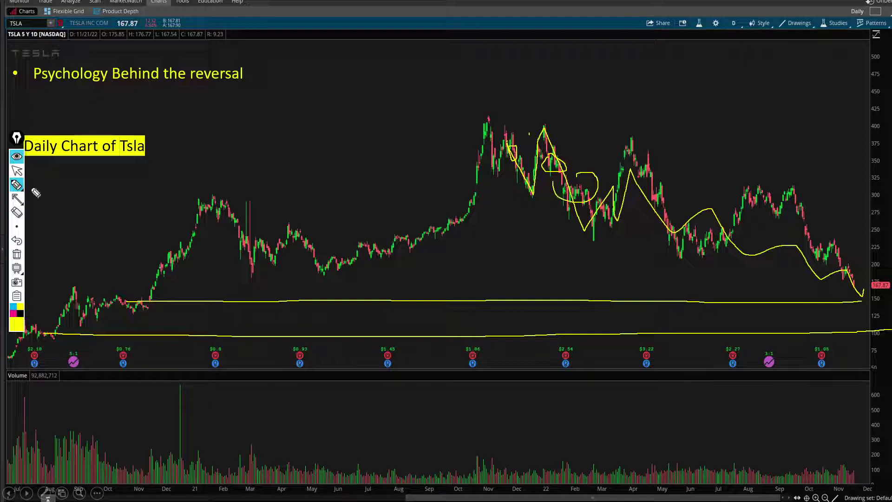
click(17, 171)
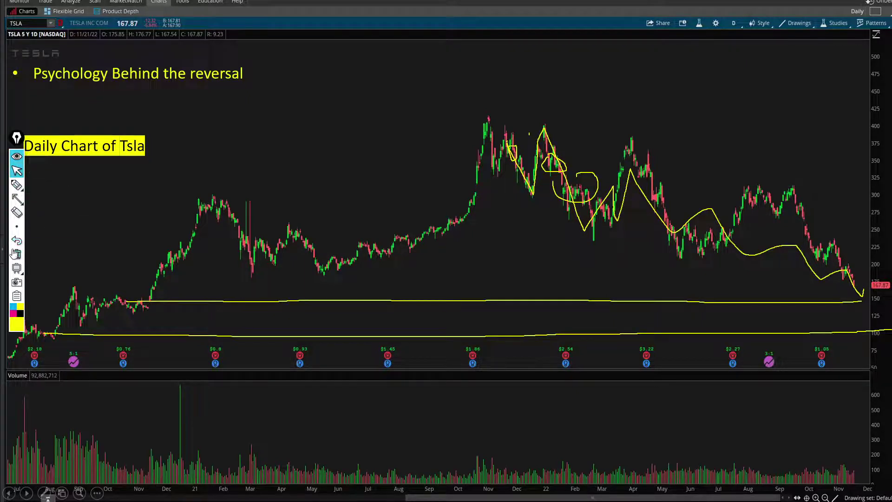
click(17, 255)
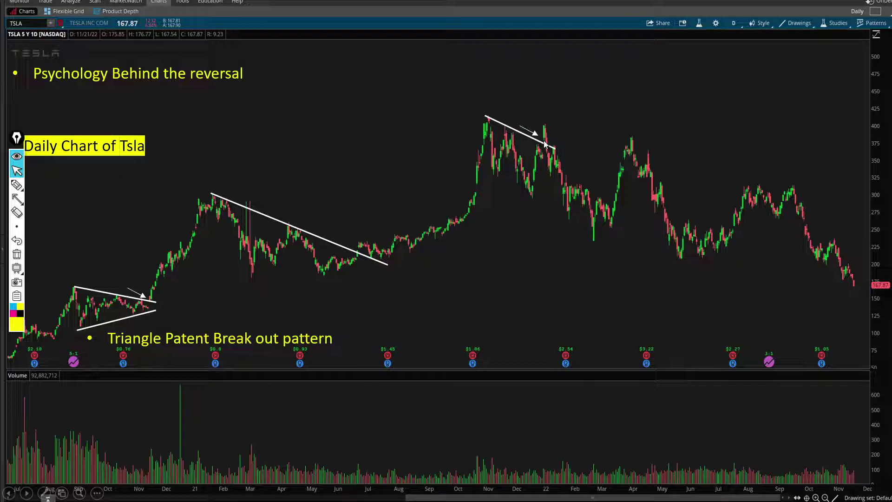
click(16, 198)
mouse_move(124, 265)
mouse_down()
mouse_move(144, 287)
mouse_move(206, 200)
mouse_move(346, 228)
mouse_move(372, 248)
mouse_move(441, 202)
mouse_move(487, 138)
mouse_move(544, 144)
mouse_move(551, 154)
mouse_up()
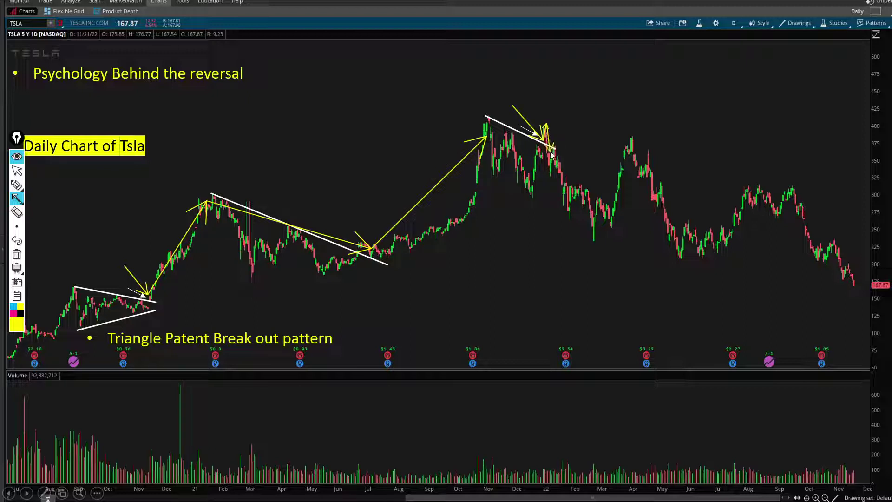
click(17, 254)
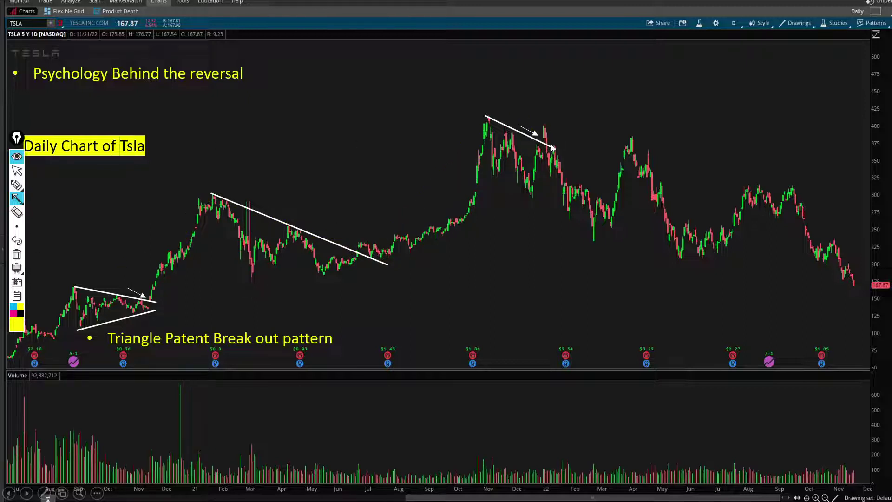
drag(576, 187, 603, 230)
mouse_move(602, 227)
mouse_down()
mouse_move(636, 148)
mouse_move(730, 263)
mouse_up()
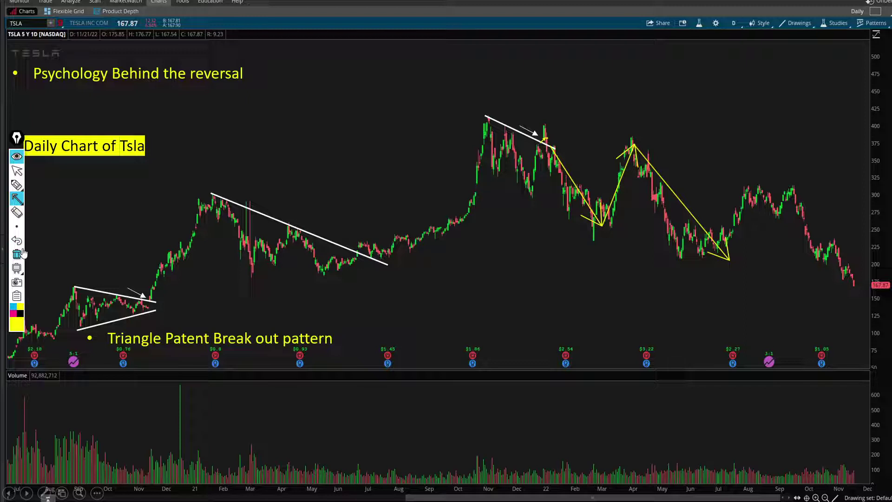
click(16, 185)
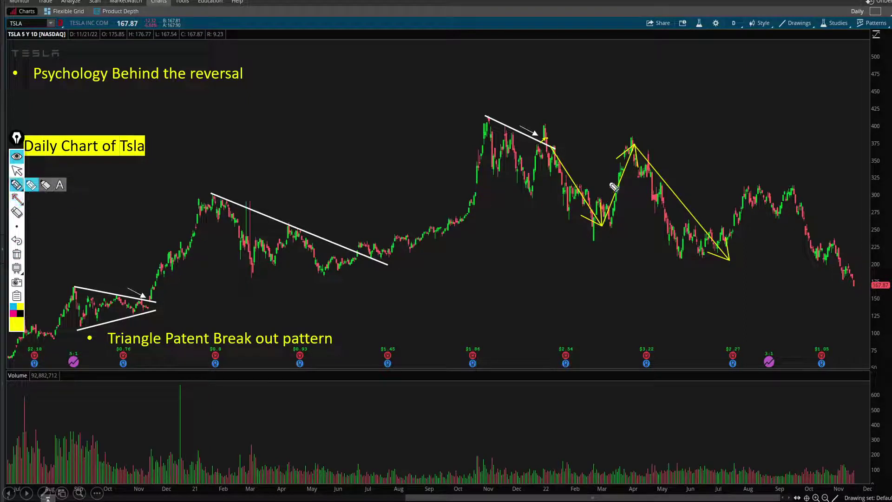
click(544, 137)
mouse_move(556, 138)
mouse_down()
mouse_move(540, 150)
mouse_move(547, 134)
mouse_up()
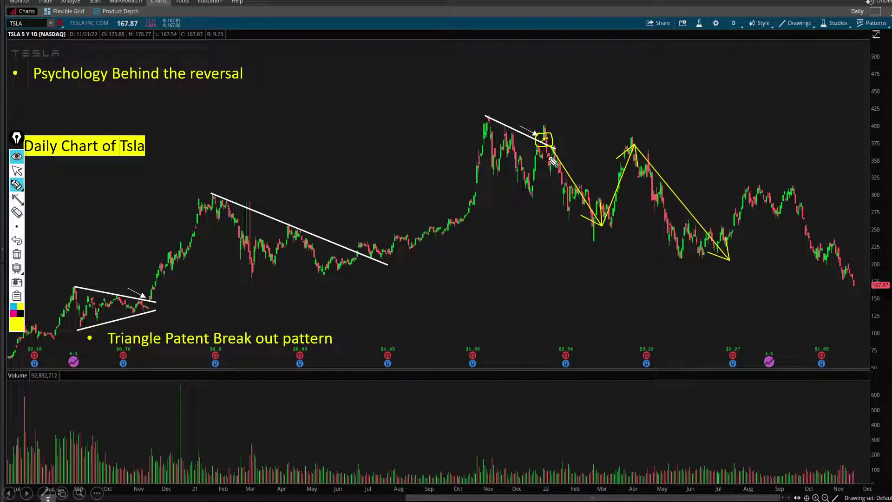
click(17, 255)
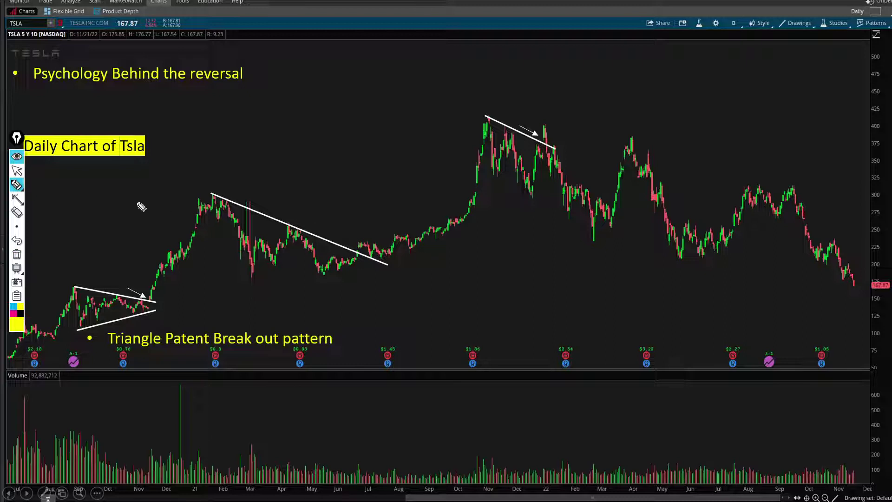
click(16, 171)
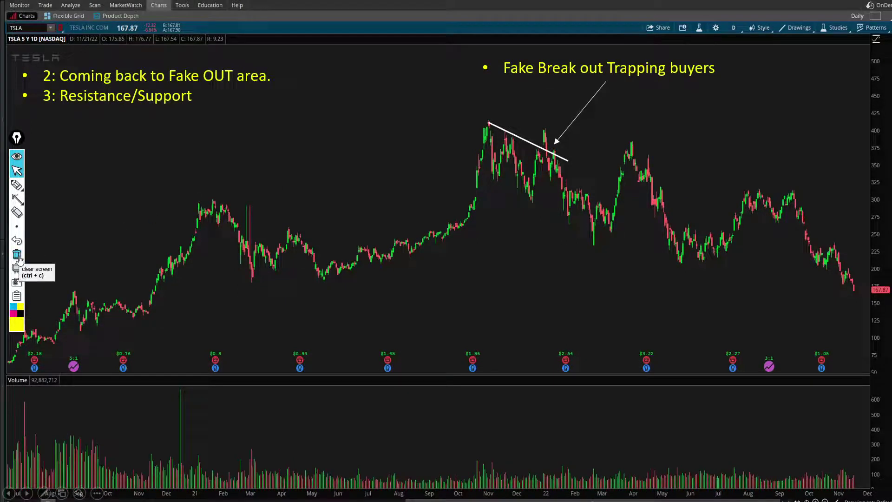
- Circle the TSLA spike through the white trendline and the April peak in yellow, then clear the ink
click(16, 186)
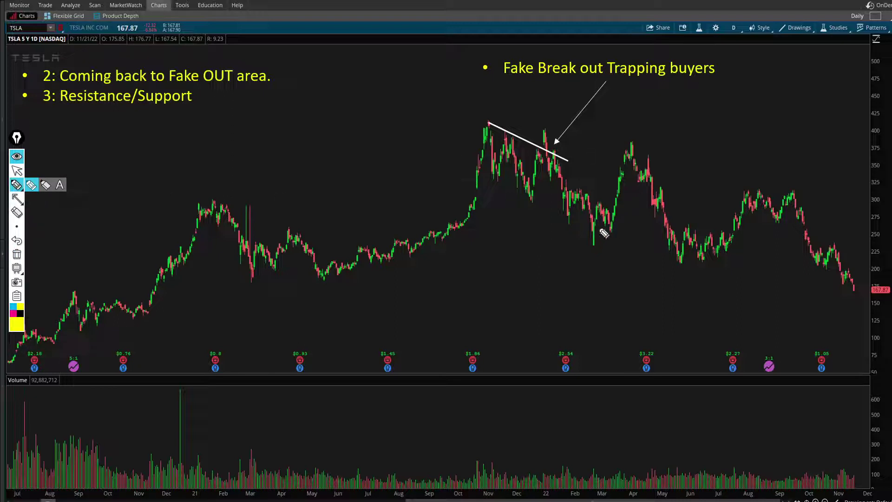
mouse_move(546, 150)
mouse_down()
mouse_move(604, 234)
mouse_move(635, 156)
mouse_move(563, 149)
mouse_up()
mouse_move(628, 155)
mouse_down()
mouse_move(635, 145)
mouse_move(626, 158)
mouse_move(631, 148)
mouse_move(684, 259)
mouse_up()
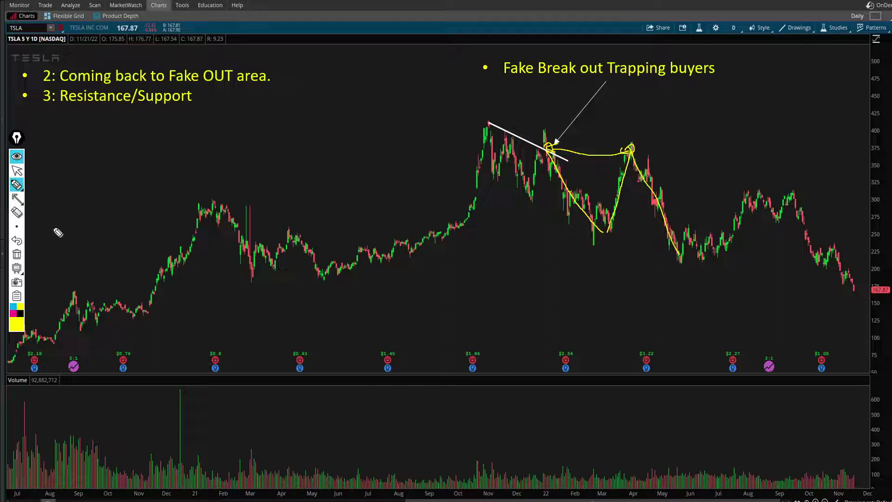
click(17, 255)
mouse_move(17, 185)
click(17, 170)
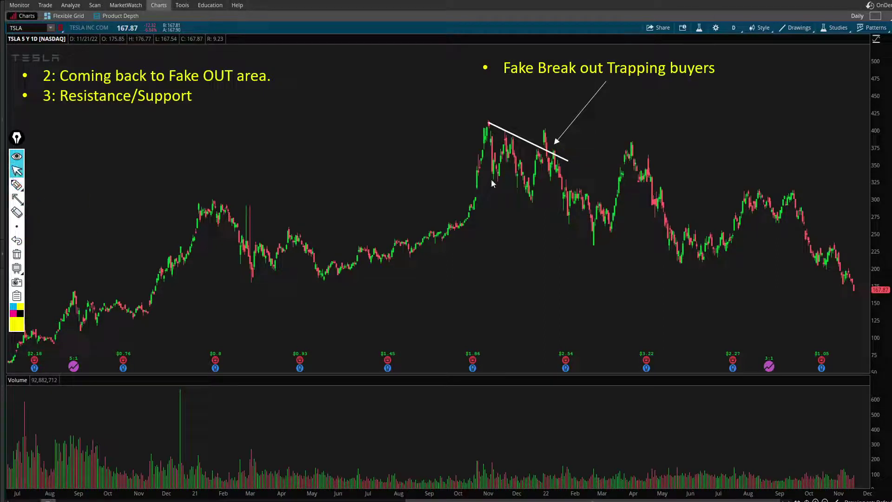
click(18, 186)
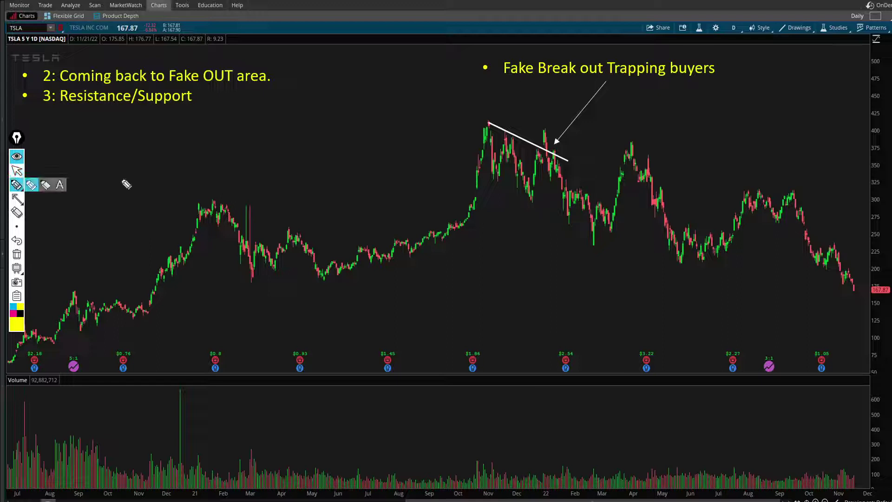
drag(544, 141, 589, 223)
mouse_move(551, 147)
mouse_down()
mouse_move(557, 157)
mouse_move(546, 156)
mouse_move(549, 141)
mouse_move(591, 234)
mouse_up()
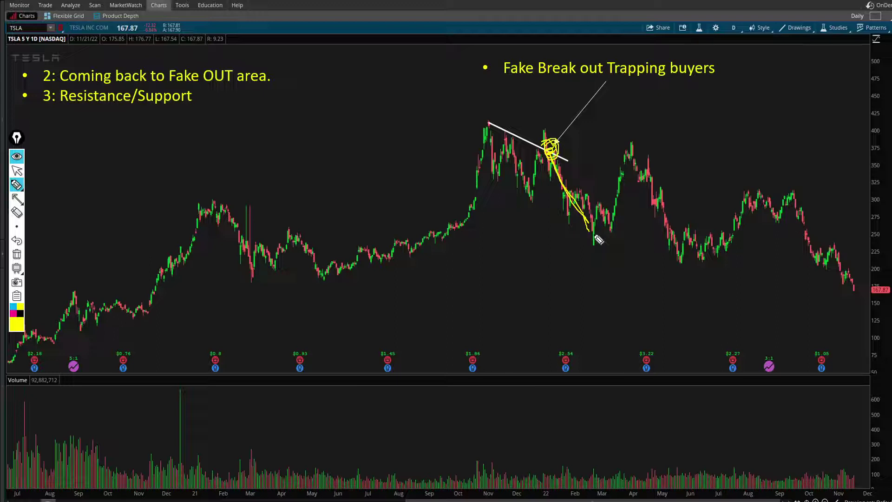
mouse_move(560, 165)
mouse_down()
mouse_move(611, 199)
mouse_move(607, 229)
mouse_move(543, 175)
mouse_move(579, 164)
mouse_up()
drag(612, 230, 630, 153)
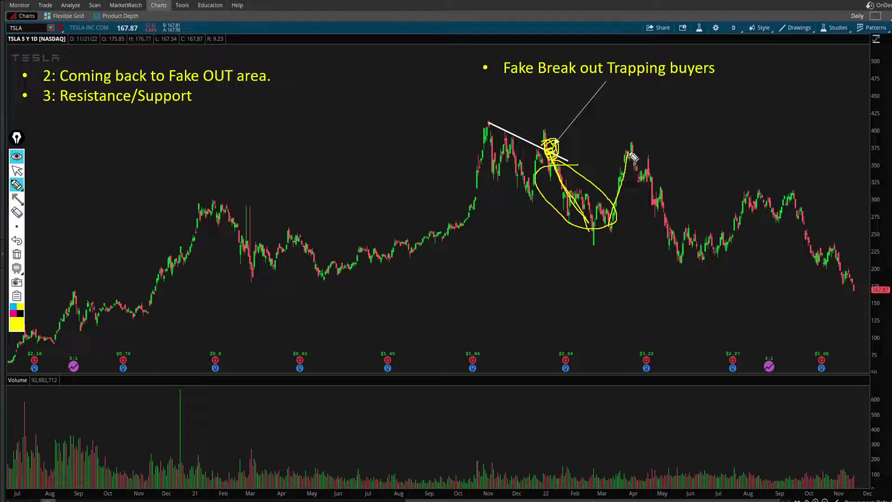
click(17, 255)
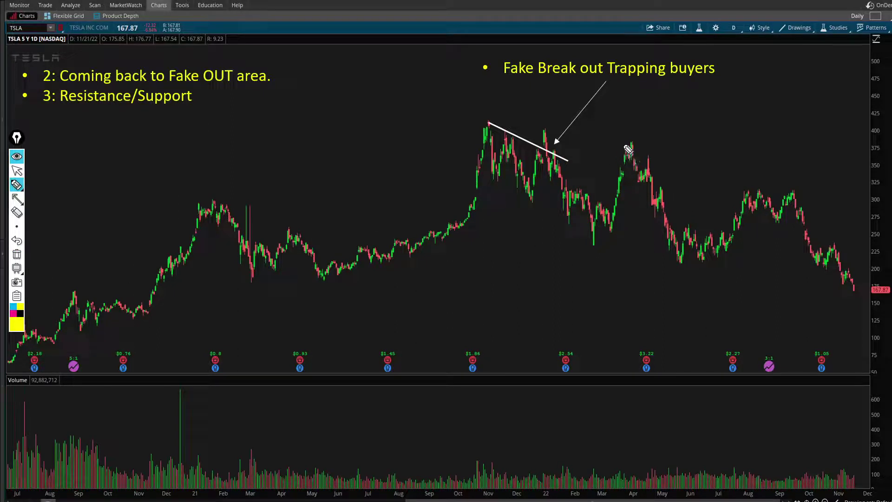
drag(628, 152, 661, 99)
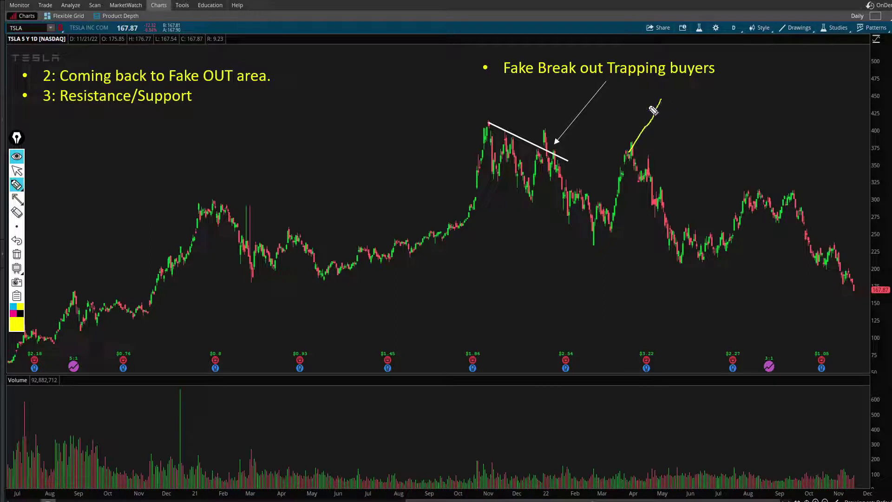
mouse_move(557, 147)
mouse_down()
mouse_move(626, 149)
mouse_move(617, 160)
mouse_move(639, 148)
mouse_move(624, 154)
mouse_up()
mouse_move(554, 146)
mouse_down()
mouse_move(561, 144)
mouse_move(552, 149)
mouse_move(595, 243)
mouse_up()
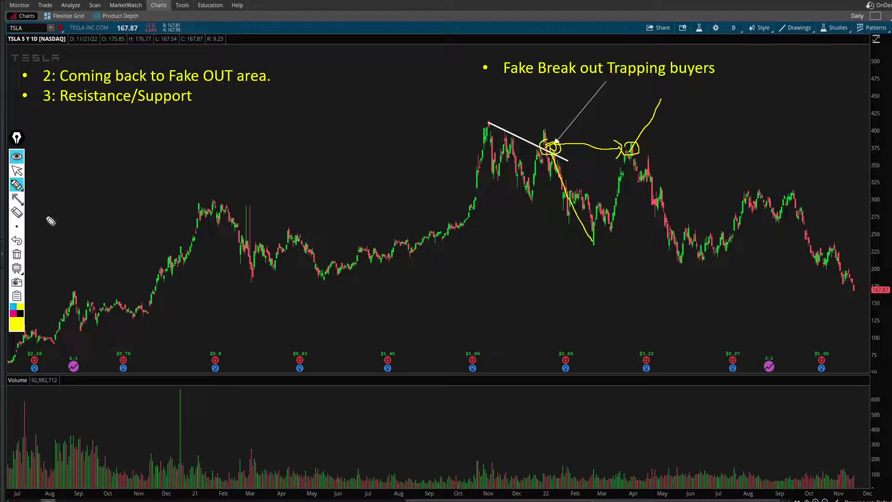
click(16, 254)
mouse_move(600, 236)
mouse_down()
mouse_move(625, 144)
mouse_move(637, 156)
mouse_move(566, 150)
mouse_move(625, 150)
mouse_move(683, 260)
mouse_move(793, 193)
mouse_up()
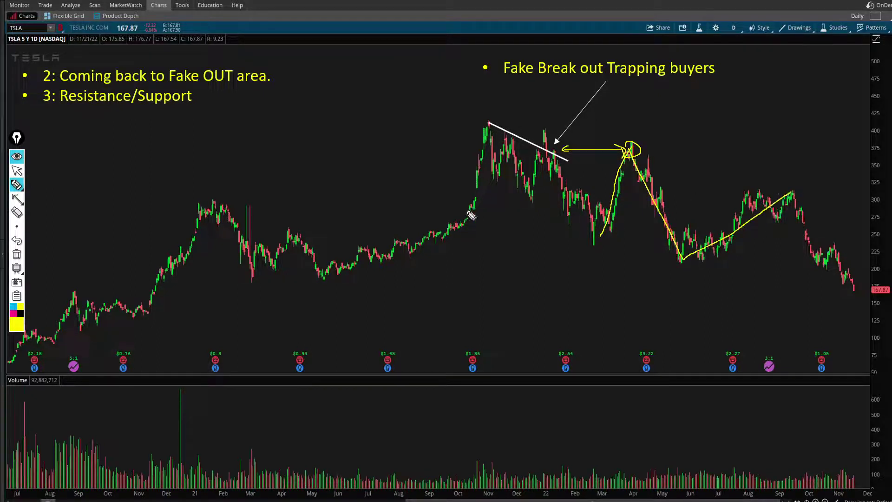
drag(622, 148, 628, 148)
drag(628, 153, 644, 171)
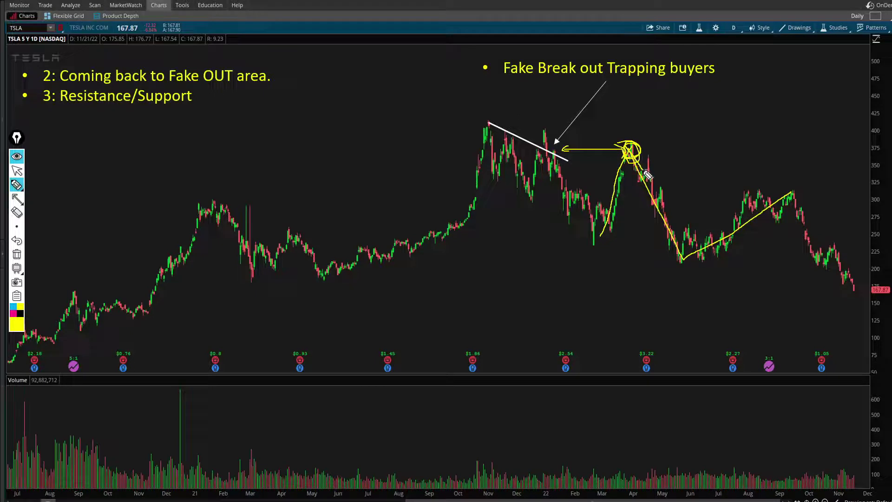
drag(563, 149, 546, 147)
click(17, 258)
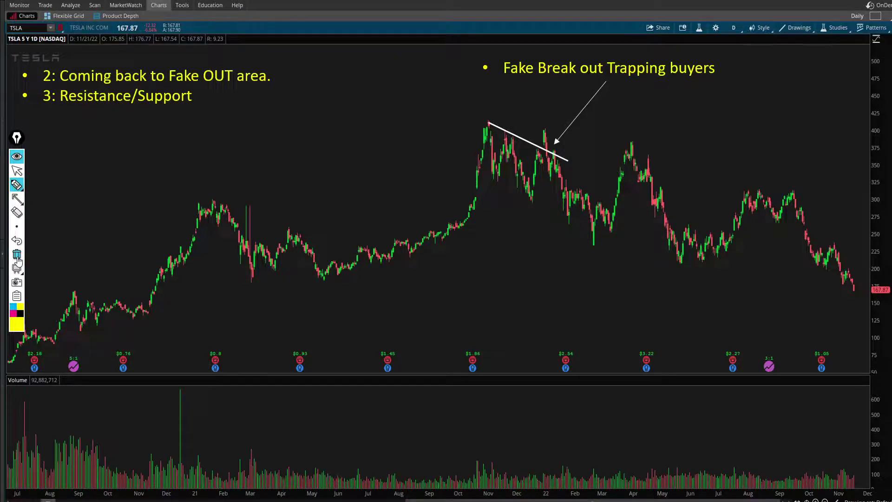
- Draw a short horizontal level just after the TSLA April peak
click(21, 186)
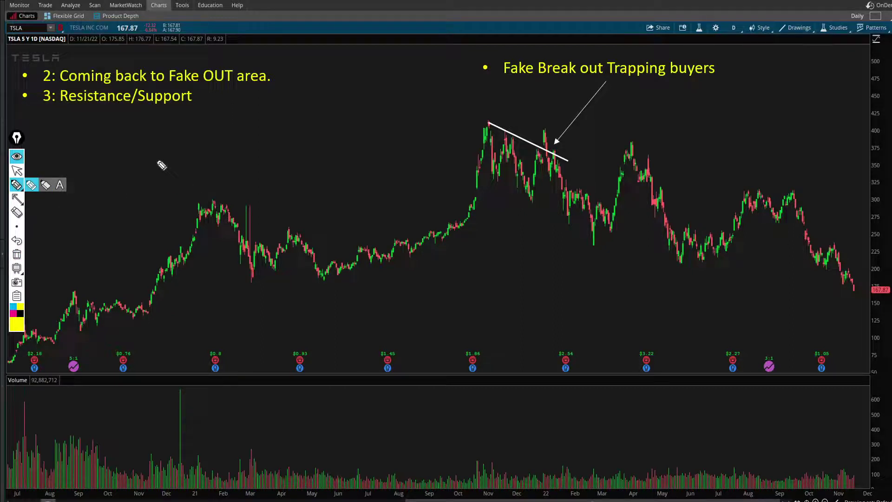
click(19, 172)
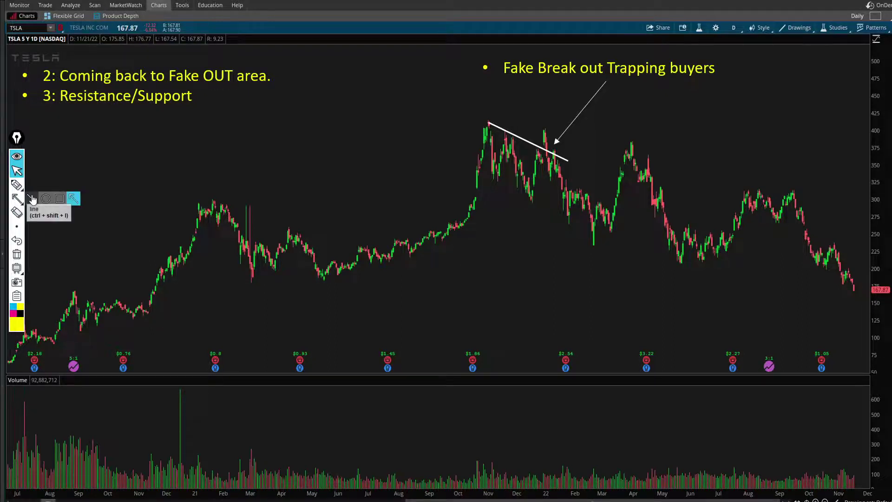
click(17, 199)
drag(627, 183, 657, 185)
- Add an upward arrow to that level and a longer line further right, then clear the yellow annotations
mouse_move(16, 199)
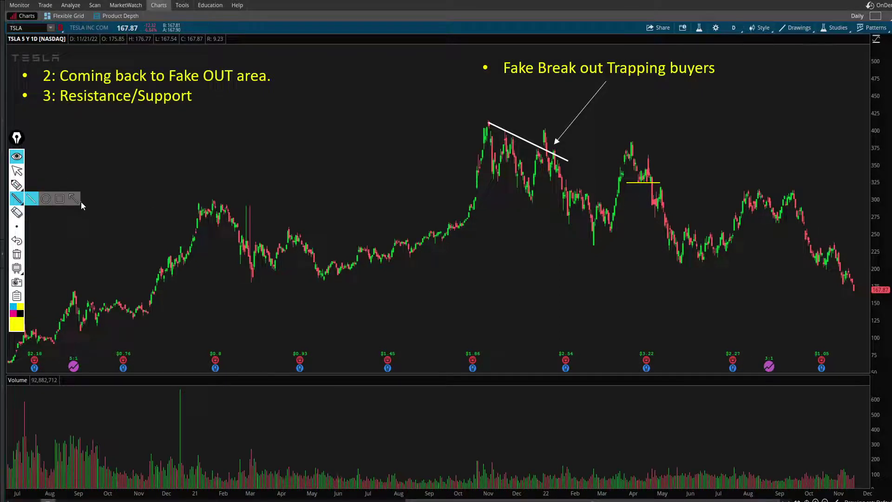
click(74, 199)
mouse_move(629, 210)
mouse_down()
mouse_move(648, 187)
mouse_move(689, 257)
mouse_up()
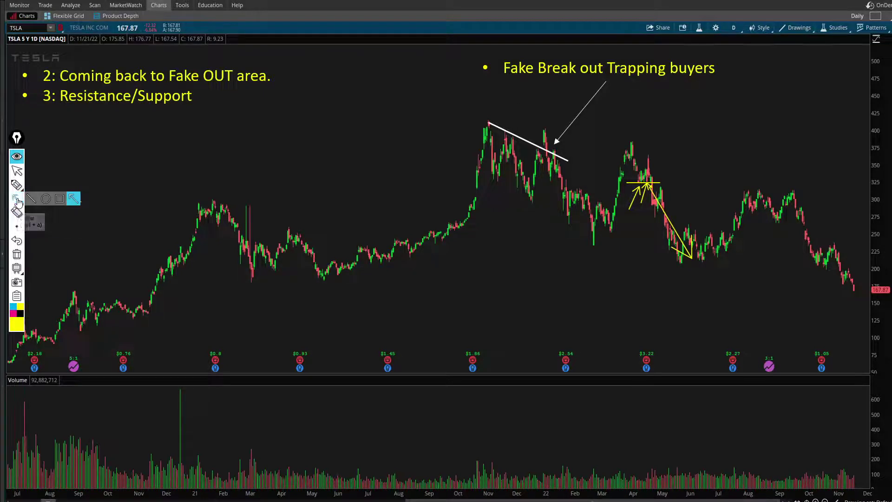
click(31, 199)
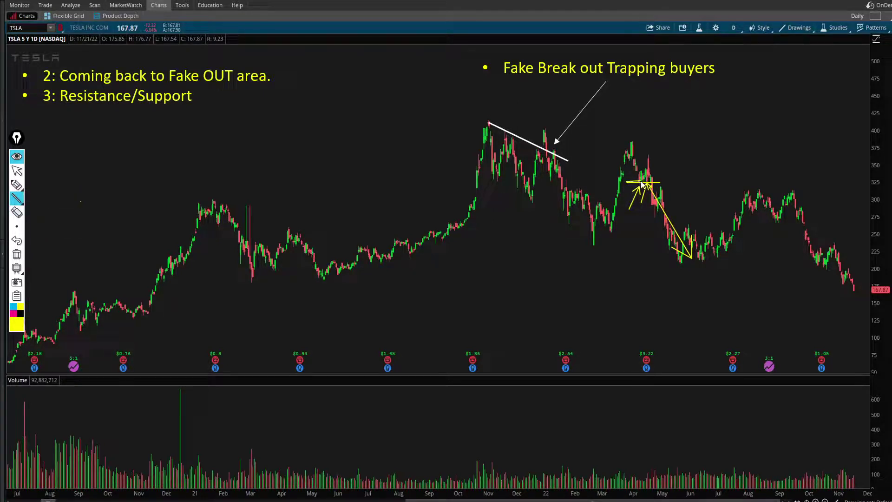
drag(740, 181, 822, 181)
click(16, 254)
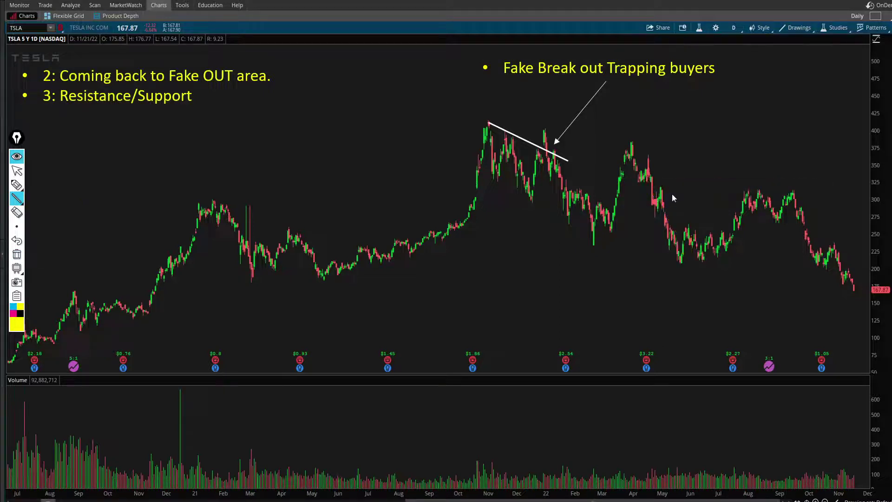
drag(630, 184, 817, 184)
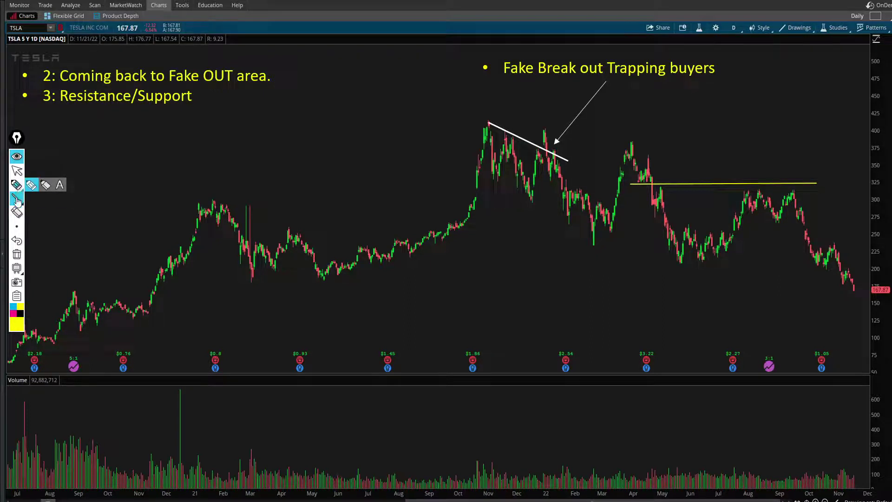
mouse_move(634, 210)
mouse_down()
mouse_move(643, 185)
mouse_move(654, 190)
mouse_move(692, 249)
mouse_move(739, 217)
mouse_move(748, 180)
mouse_move(772, 176)
mouse_up()
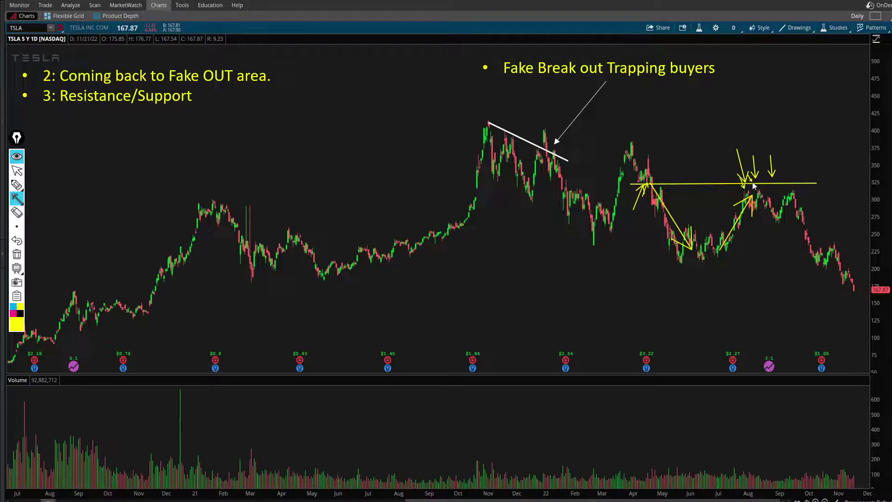
drag(781, 171, 790, 192)
drag(788, 220, 835, 191)
mouse_move(772, 271)
mouse_down()
mouse_move(796, 225)
mouse_move(854, 285)
mouse_up()
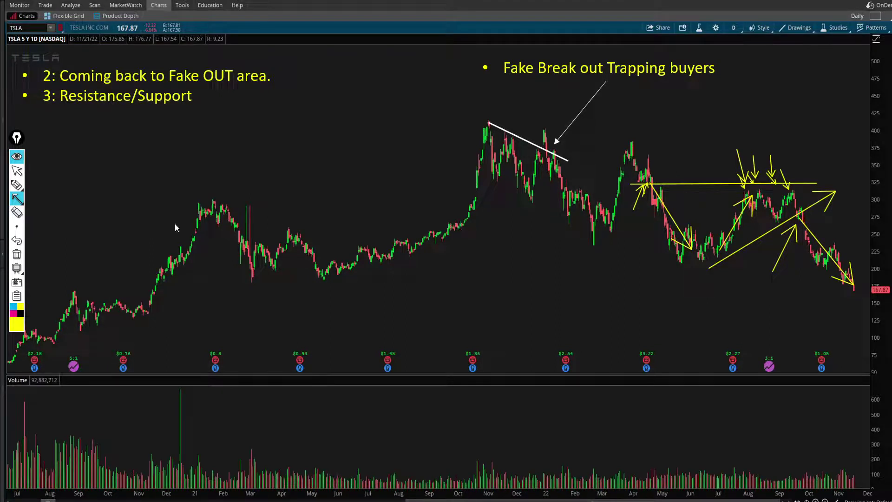
click(17, 170)
mouse_move(17, 204)
click(17, 254)
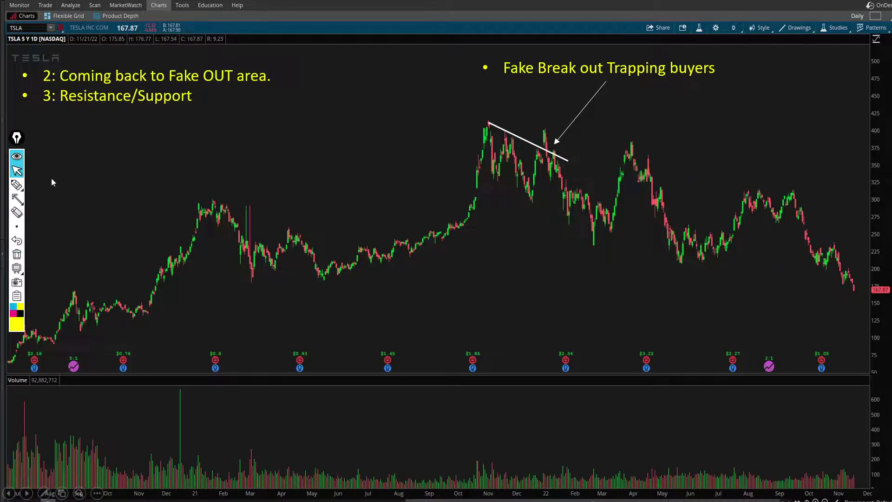
click(22, 199)
drag(495, 89, 544, 136)
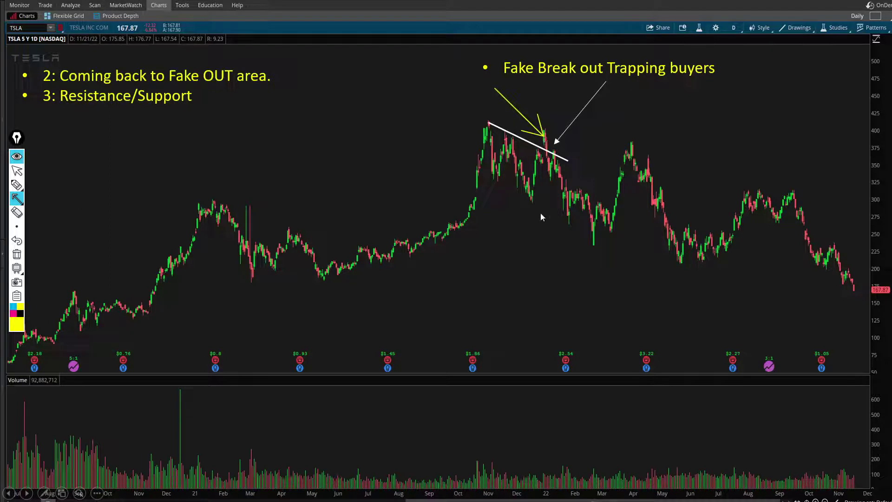
drag(548, 140, 554, 143)
mouse_move(609, 154)
mouse_down()
mouse_move(617, 155)
mouse_move(553, 154)
mouse_up()
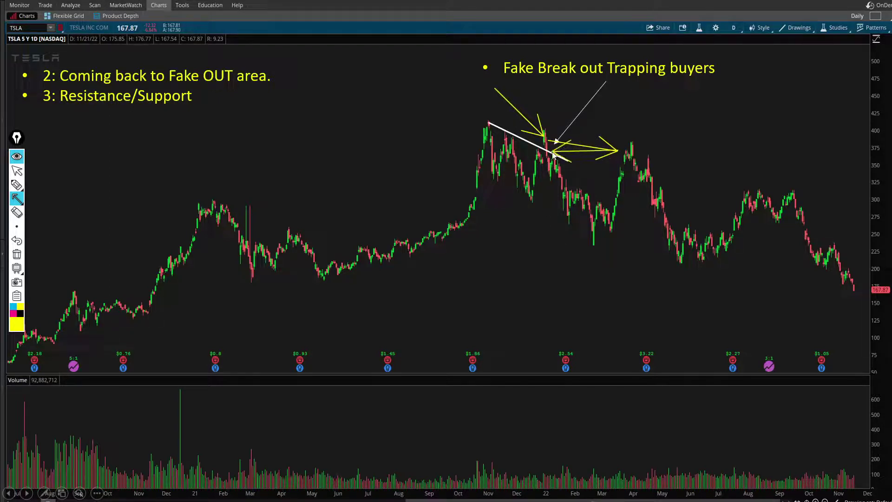
drag(606, 121, 626, 143)
drag(724, 139, 748, 184)
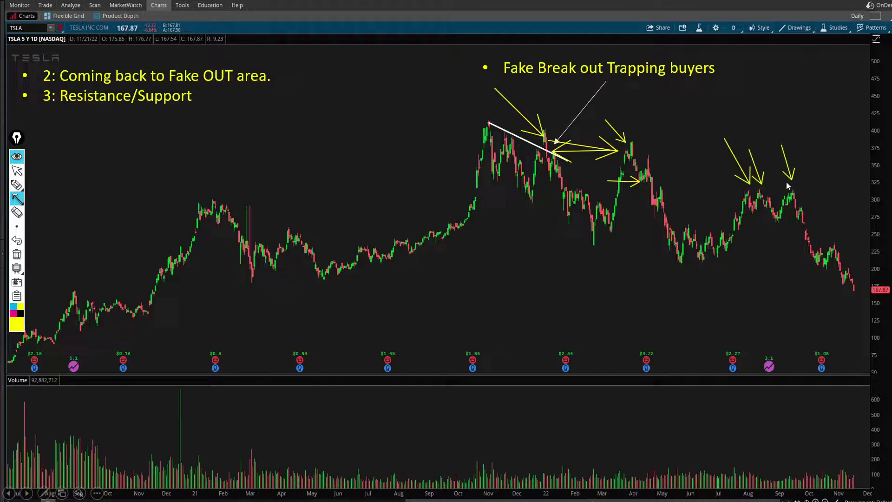
drag(793, 194, 850, 293)
click(31, 268)
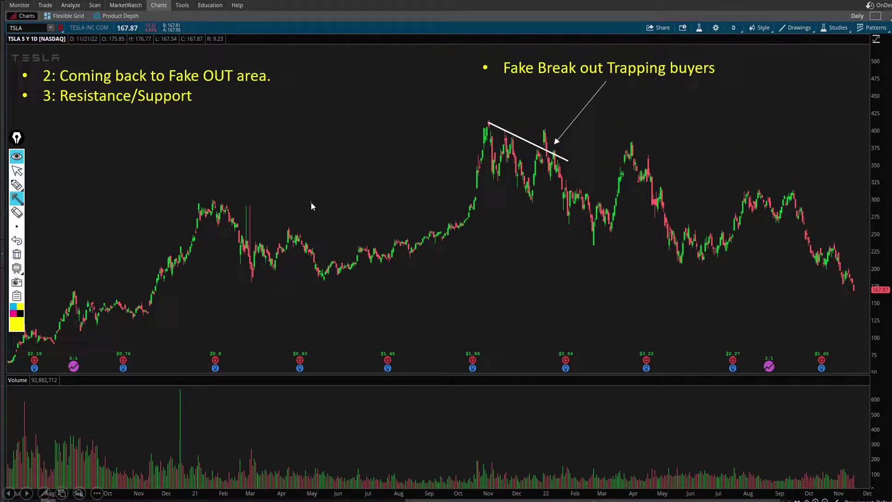
click(17, 171)
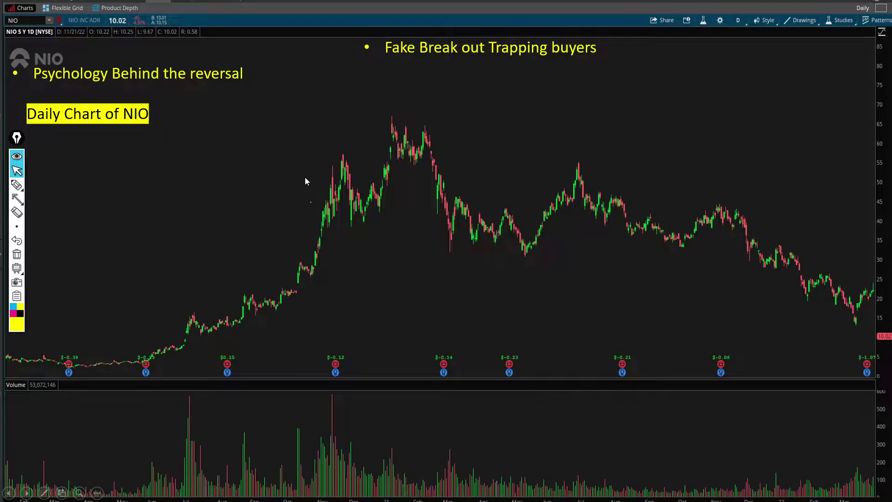
- Draw a short white trendline across the NIO early-2021 double peak
click(16, 198)
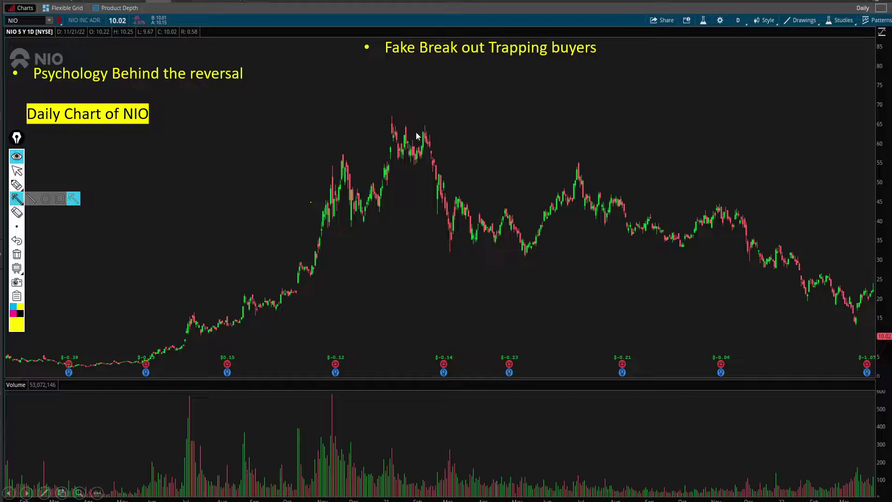
key(Escape)
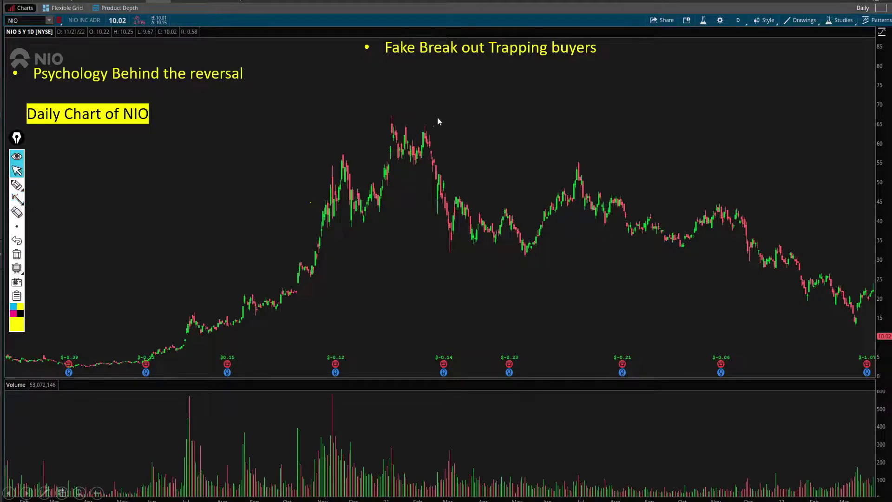
drag(392, 116, 426, 139)
- Add yellow arrows along the drop and the rally to the July peak, then erase them
click(15, 199)
mouse_move(456, 107)
mouse_down()
mouse_move(425, 134)
mouse_move(468, 259)
mouse_up()
mouse_move(522, 257)
mouse_down()
mouse_move(579, 164)
mouse_move(533, 164)
mouse_move(437, 135)
mouse_move(429, 139)
mouse_move(432, 151)
mouse_up()
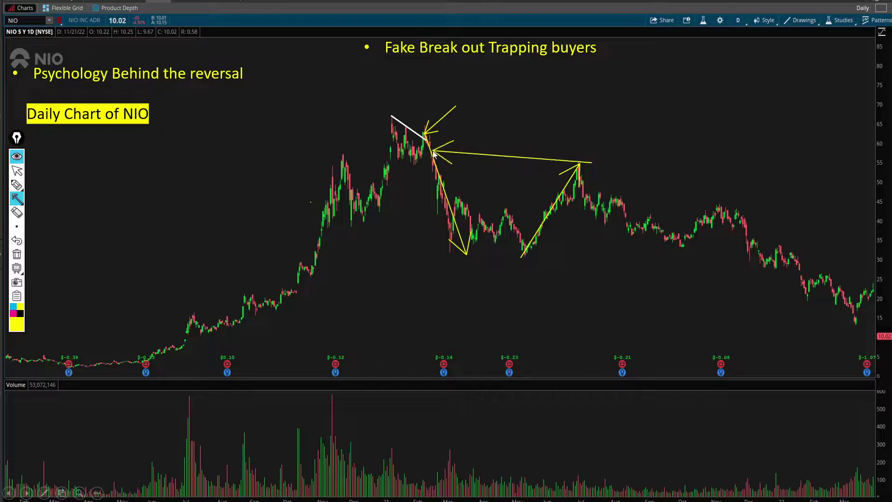
drag(579, 162, 584, 151)
drag(554, 211, 577, 162)
click(19, 255)
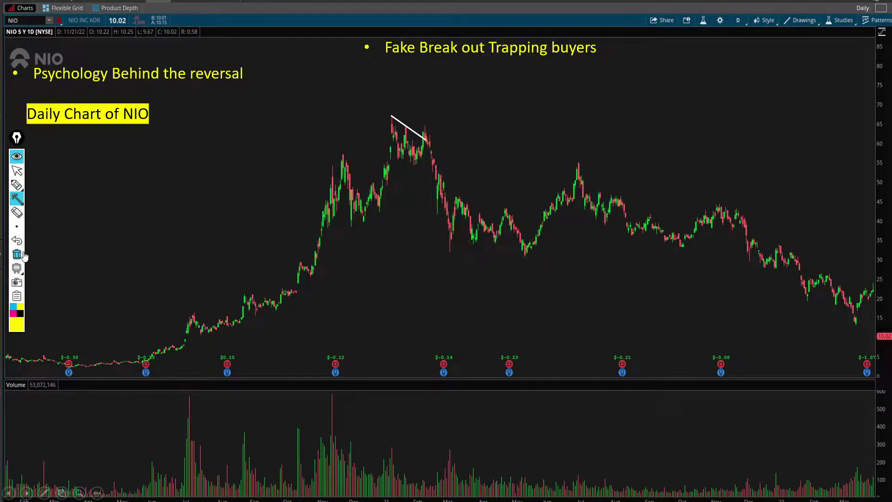
- Add yellow arrows at the July peak, then draw a horizontal resistance line at about 55, redrawing it once
drag(621, 193, 863, 321)
drag(579, 159, 575, 164)
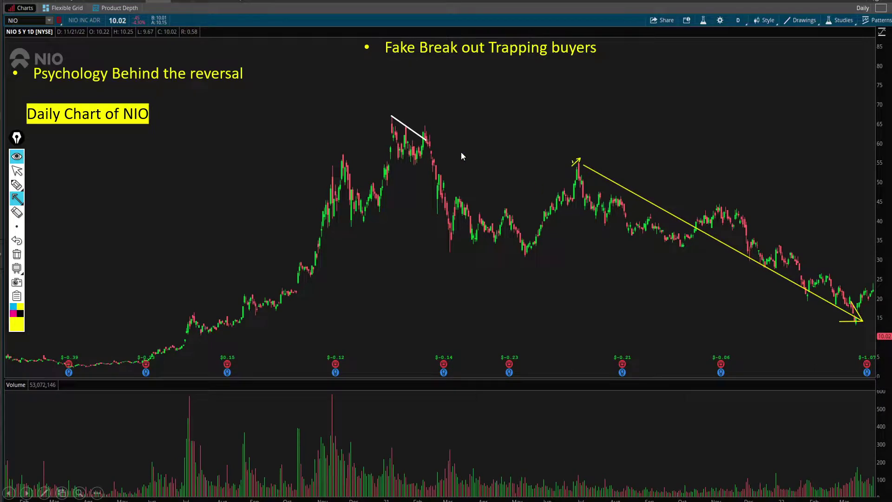
mouse_move(16, 189)
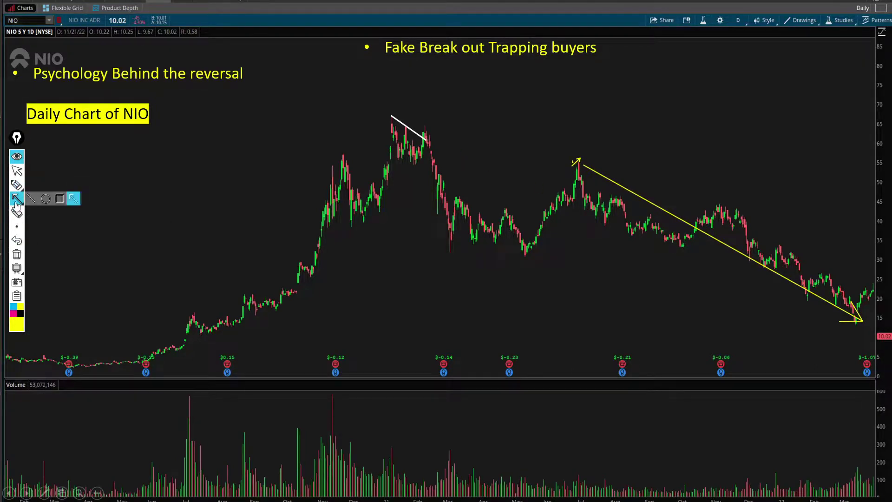
click(29, 199)
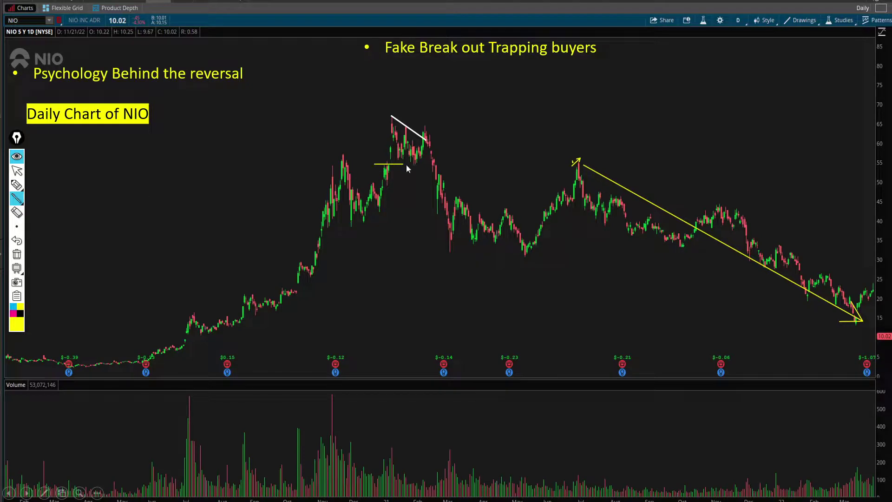
drag(431, 164, 720, 166)
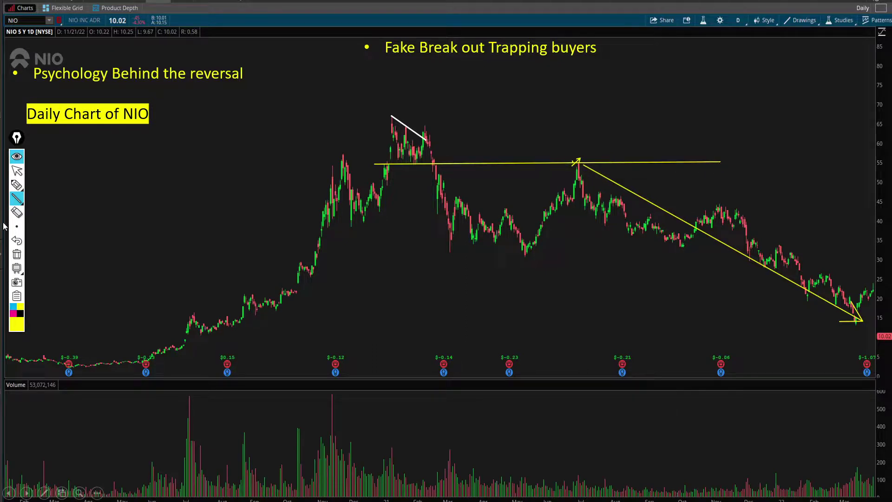
click(17, 254)
drag(365, 165, 695, 168)
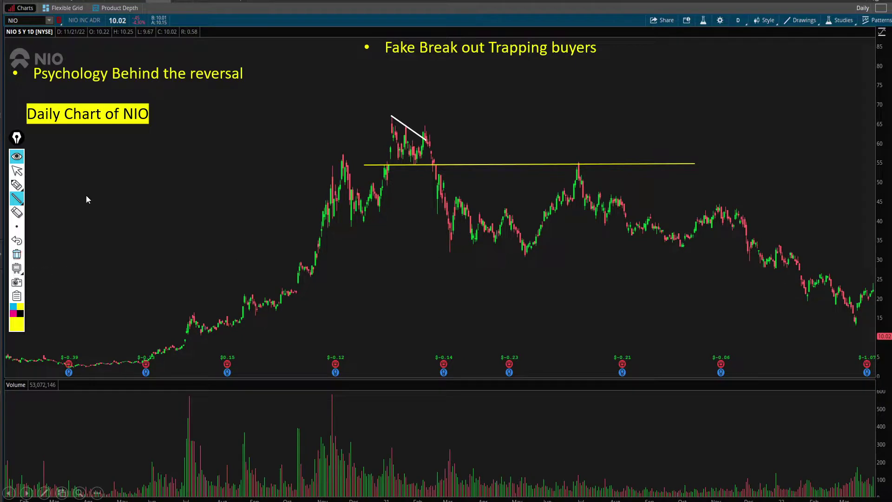
click(16, 199)
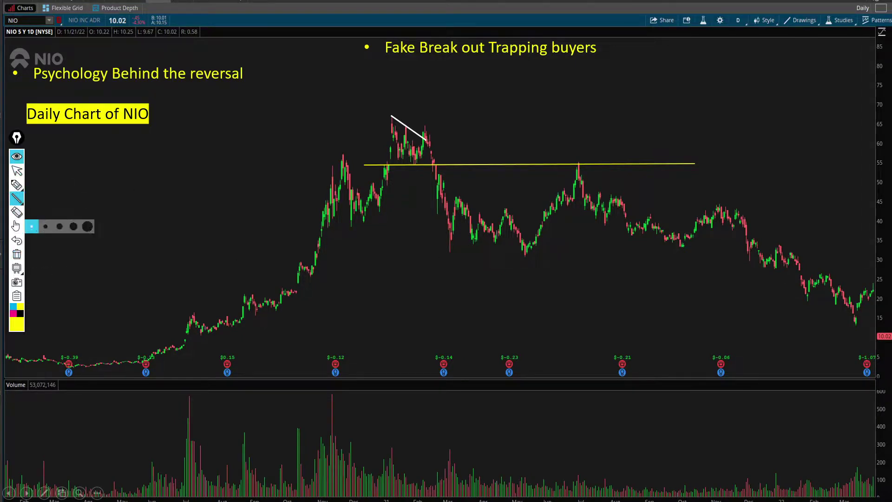
- Sketch yellow marks at the breakdown and July peak, erase them, then add a pen arrow at the trendline's end
click(17, 185)
mouse_move(475, 130)
mouse_down()
mouse_move(461, 149)
mouse_move(439, 159)
mouse_move(436, 151)
mouse_move(433, 162)
mouse_up()
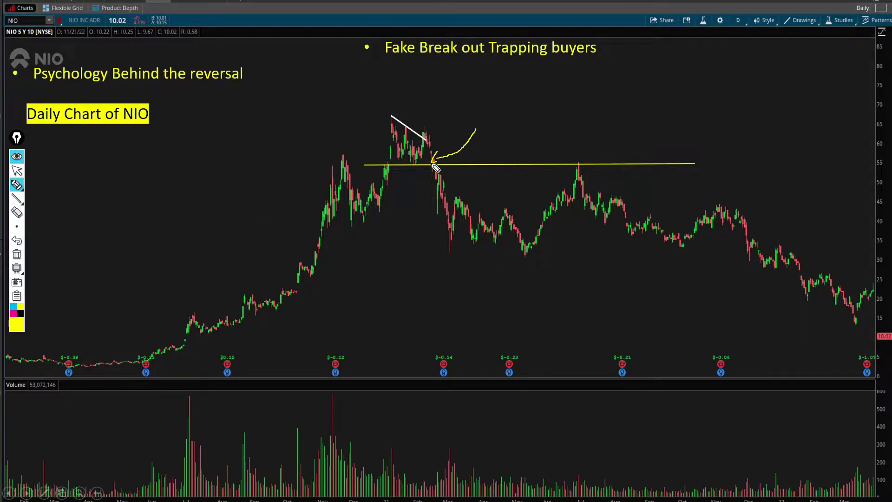
drag(403, 196, 417, 171)
mouse_move(553, 107)
mouse_down()
mouse_move(581, 166)
mouse_move(575, 174)
mouse_move(789, 282)
mouse_up()
mouse_move(773, 238)
mouse_down()
mouse_move(782, 248)
mouse_move(771, 322)
mouse_up()
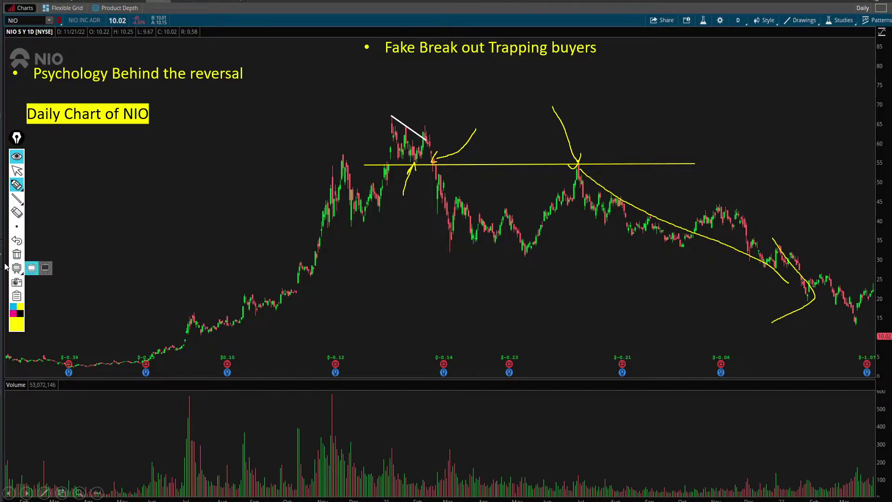
click(17, 256)
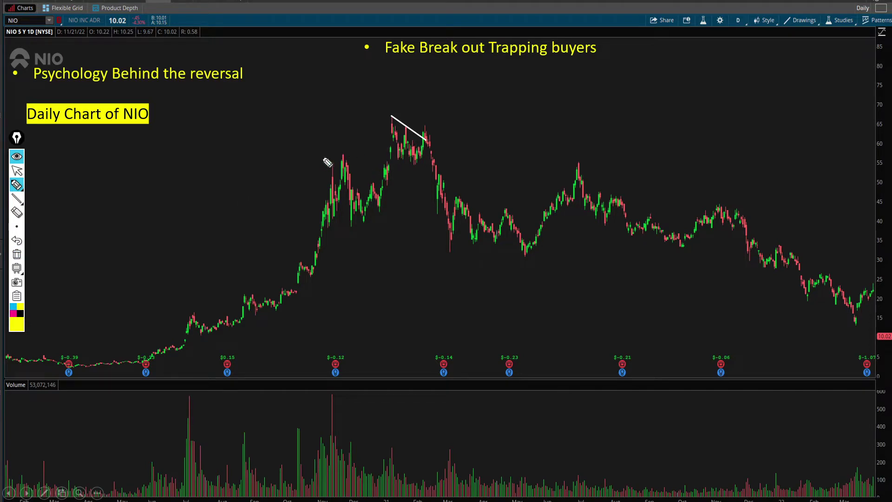
mouse_move(441, 94)
mouse_down()
mouse_move(429, 120)
mouse_move(441, 120)
mouse_up()
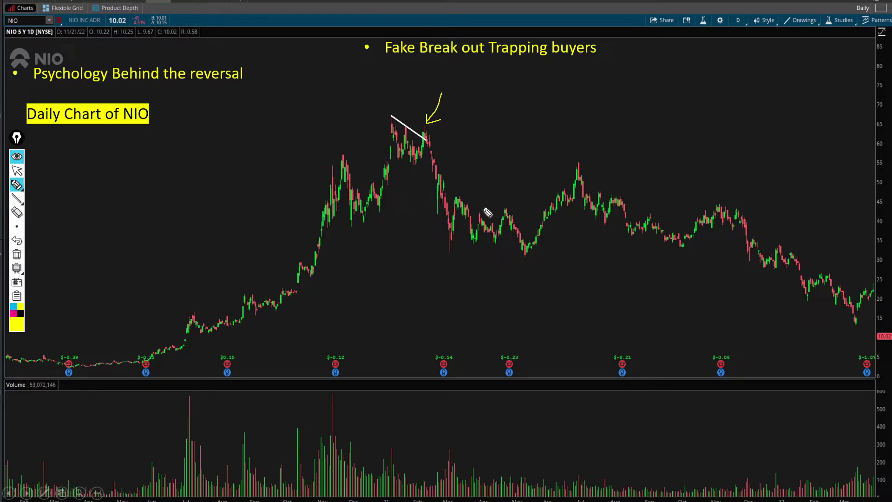